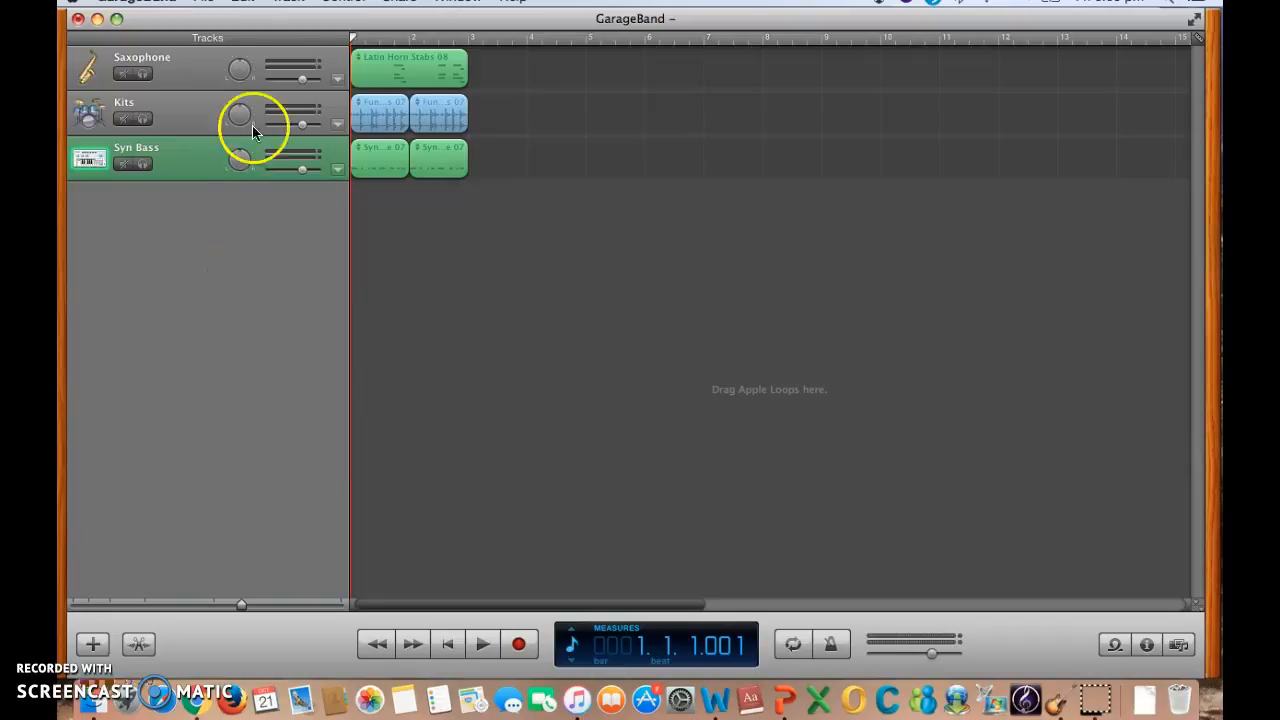
Step: Add a new Software Instrument track below the Syn Bass track
click(288, 2)
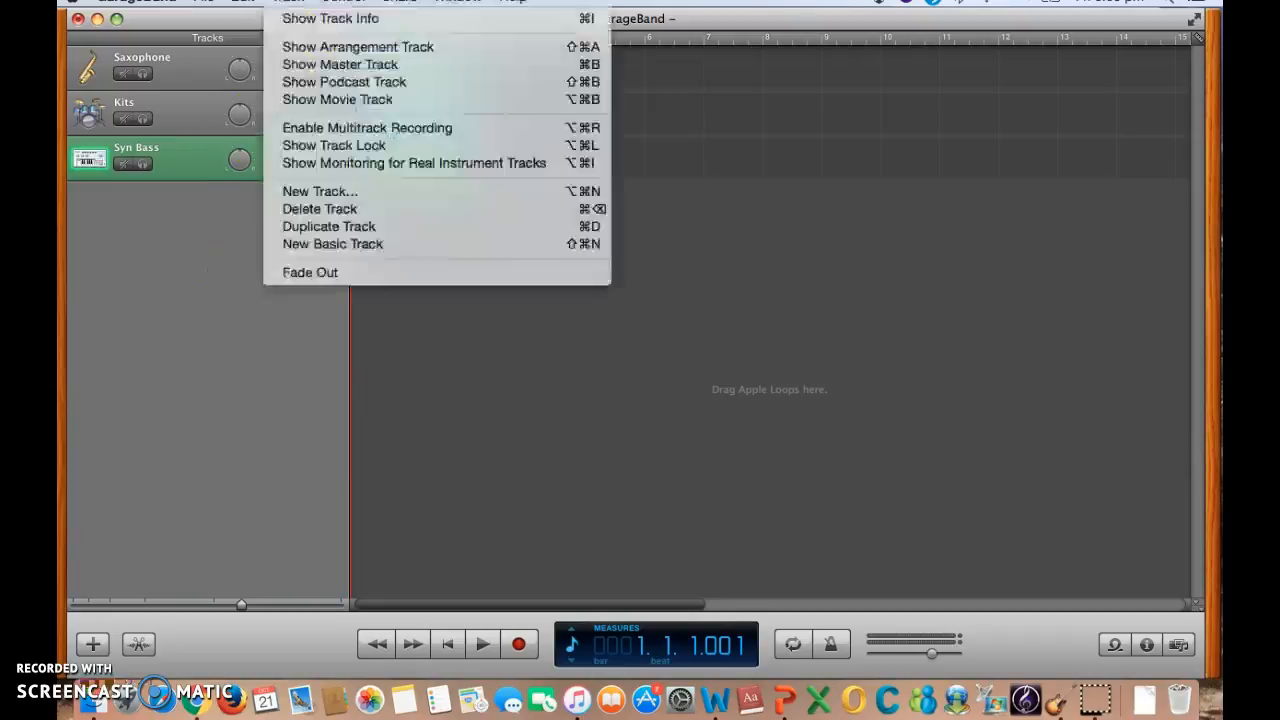
click(355, 192)
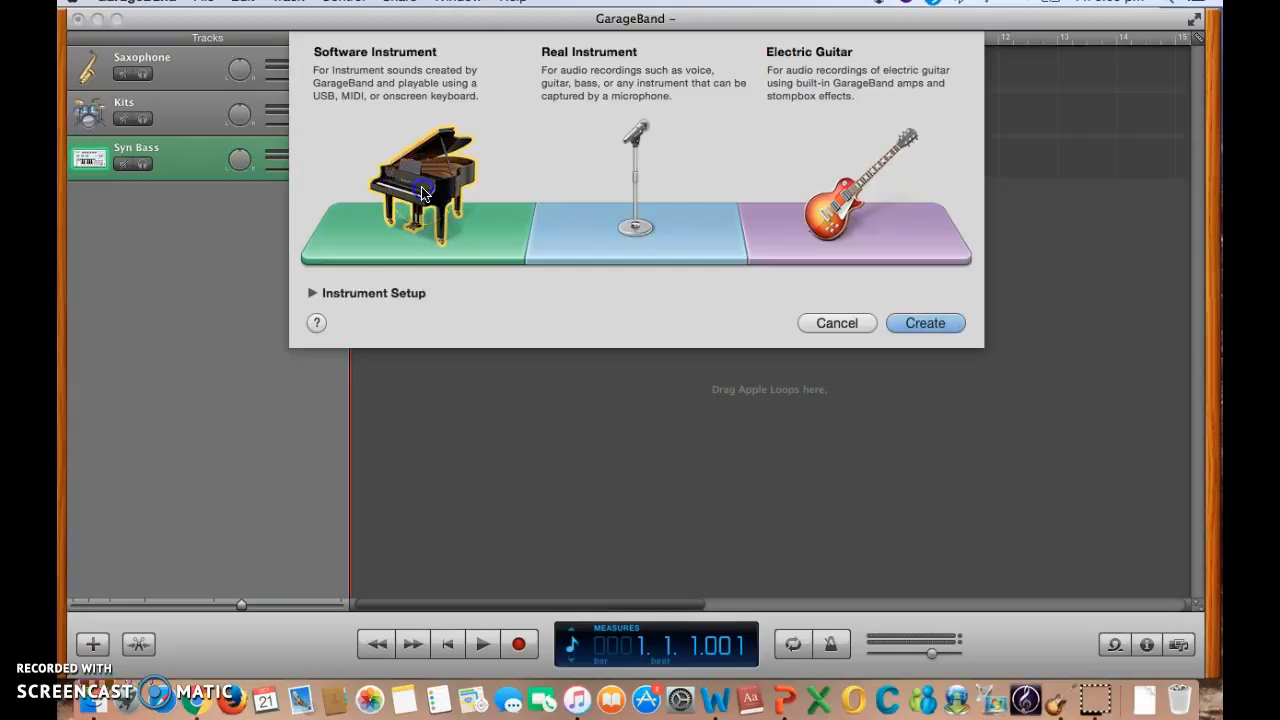
double_click(421, 193)
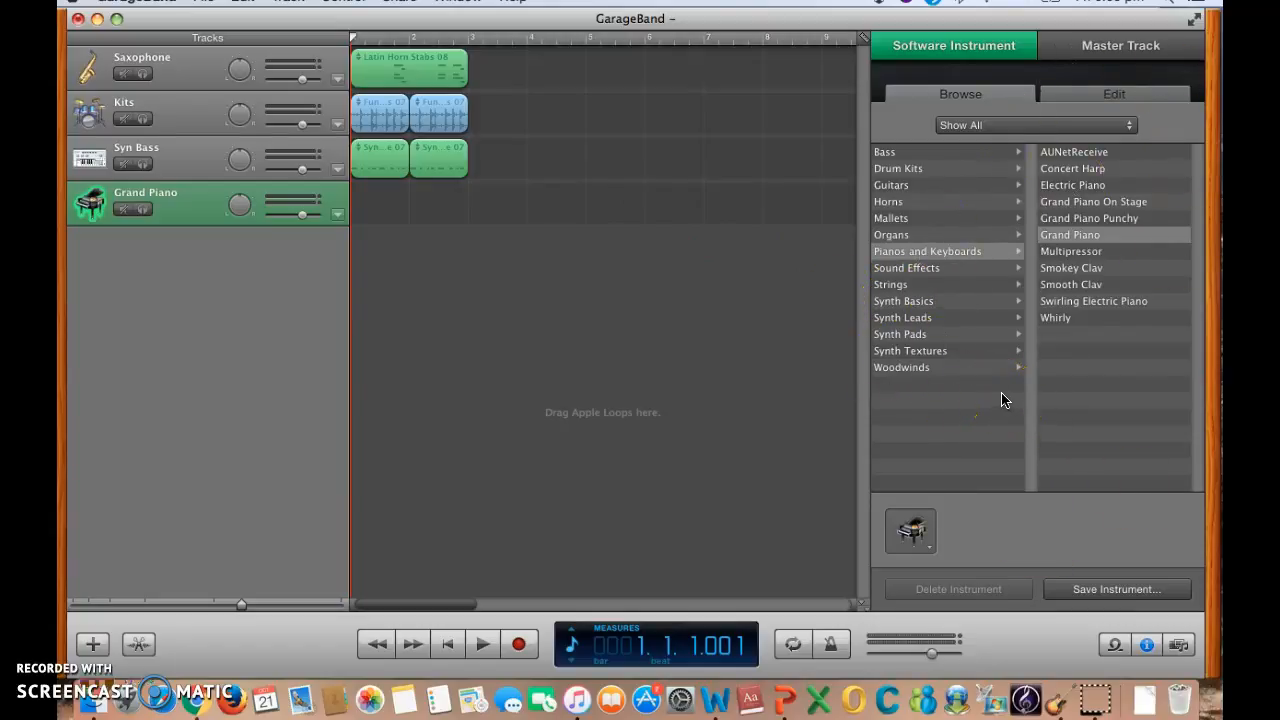
Step: Try the Silicon Strings sound from Synth Pads on the new track
click(951, 336)
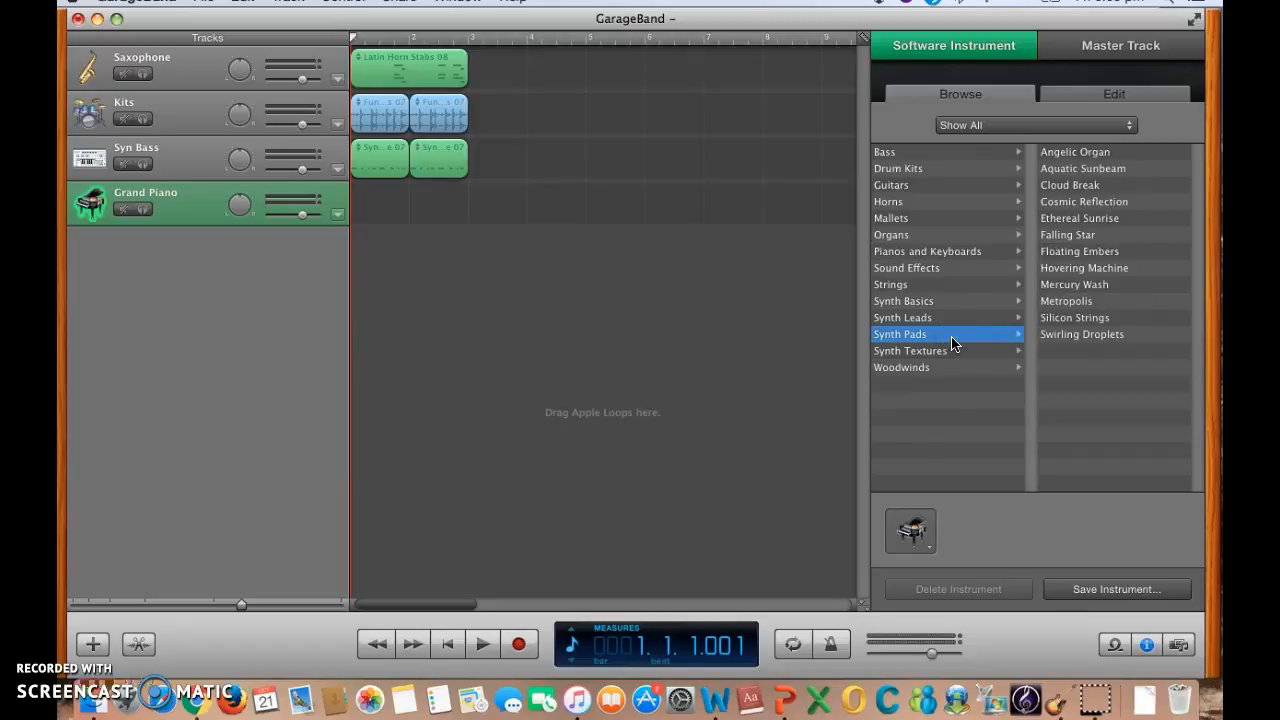
click(1060, 318)
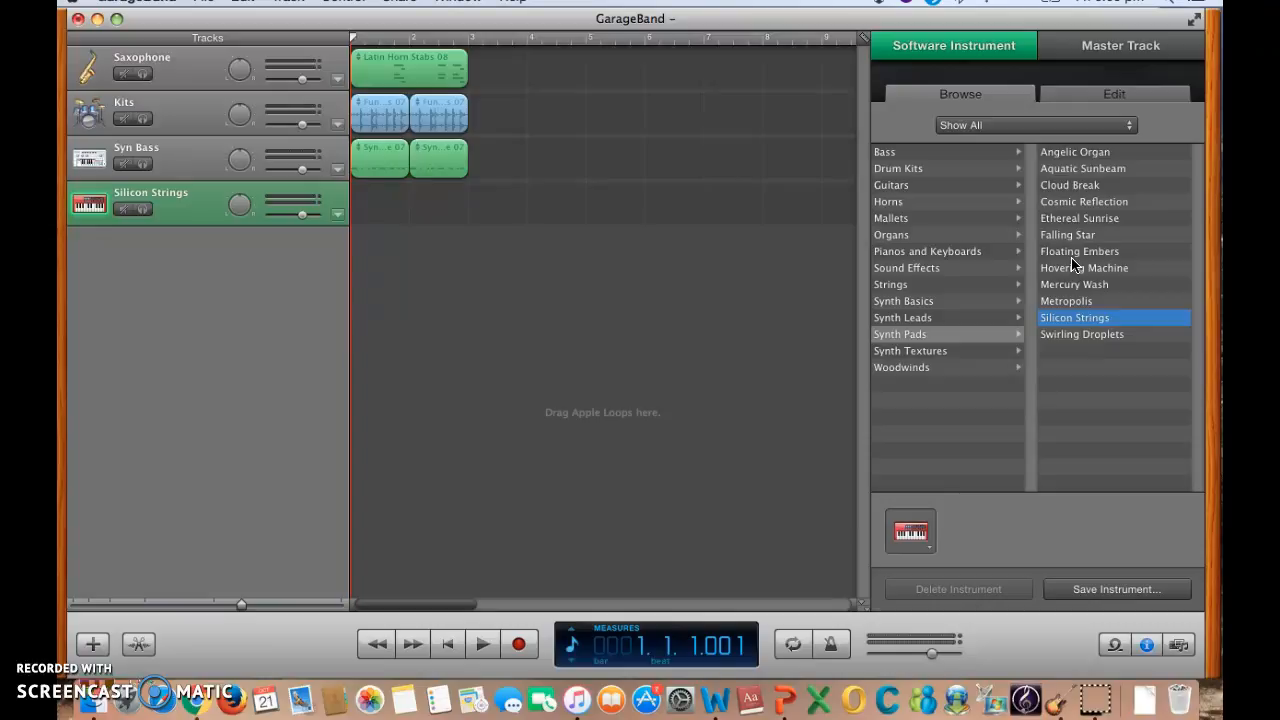
Step: Set the new track's instrument to Jazz Organ from the Organs category and show its sound generator and effect settings
click(948, 236)
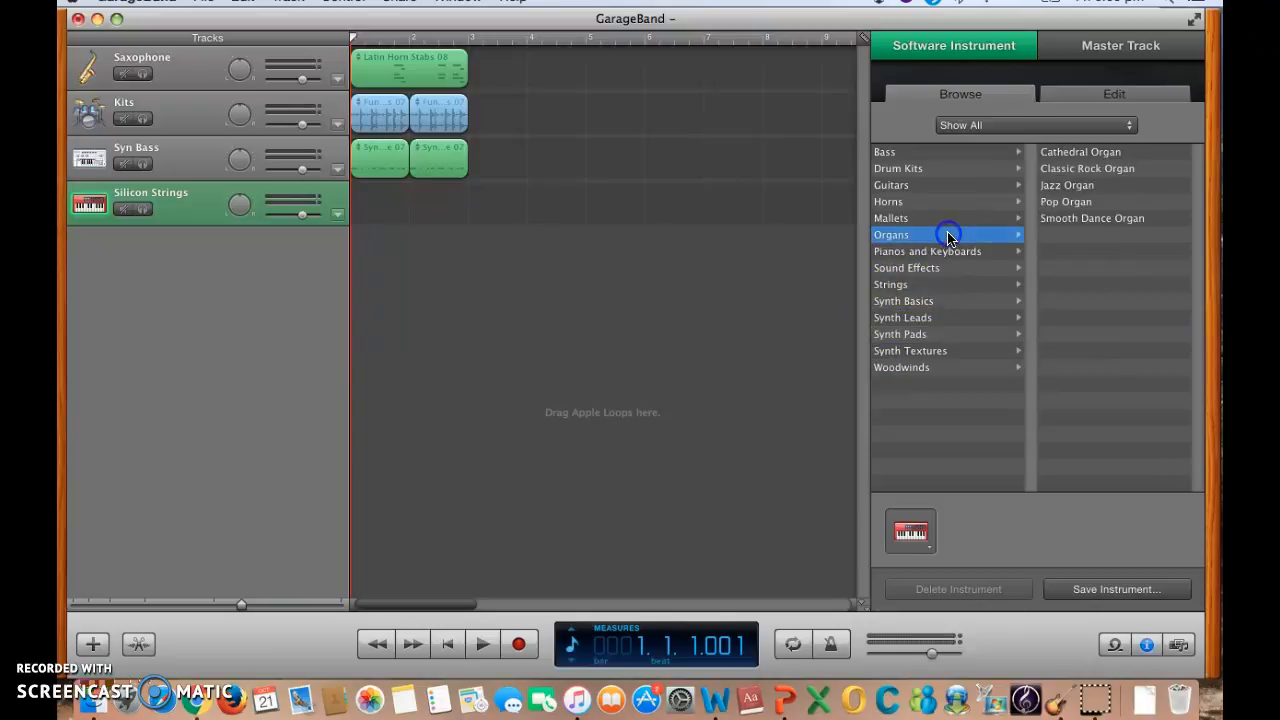
click(1090, 188)
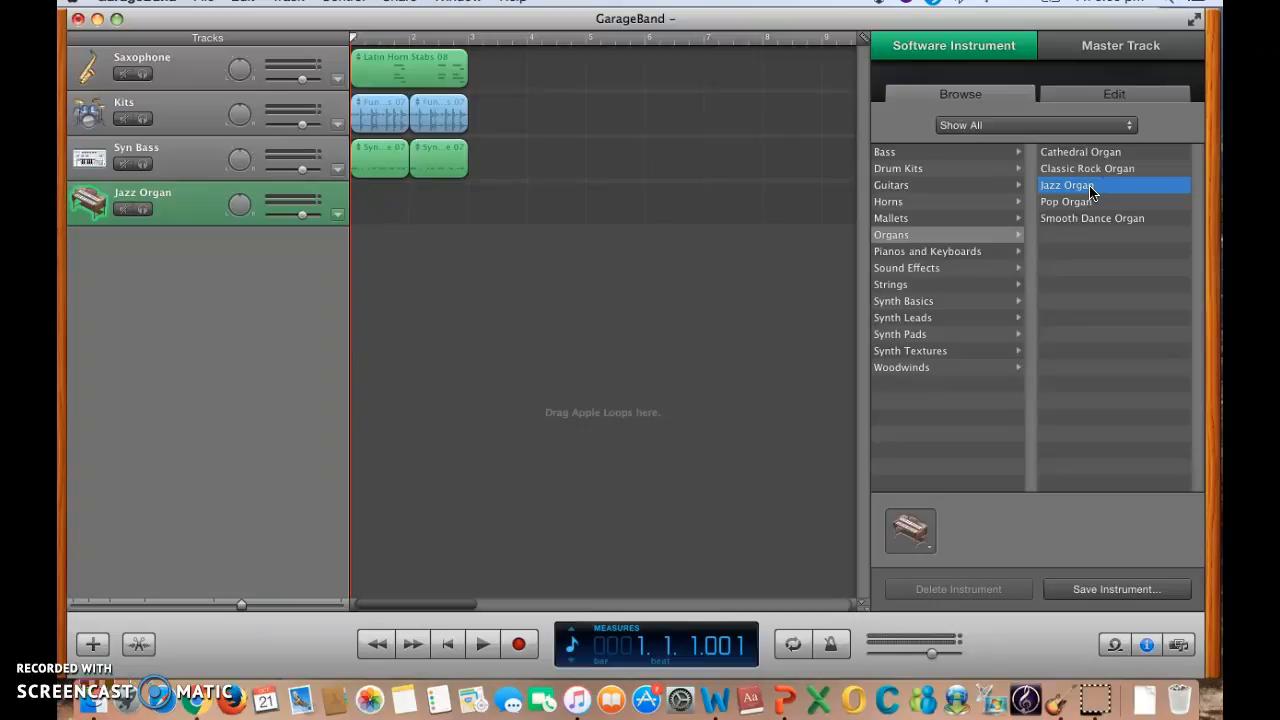
click(1116, 94)
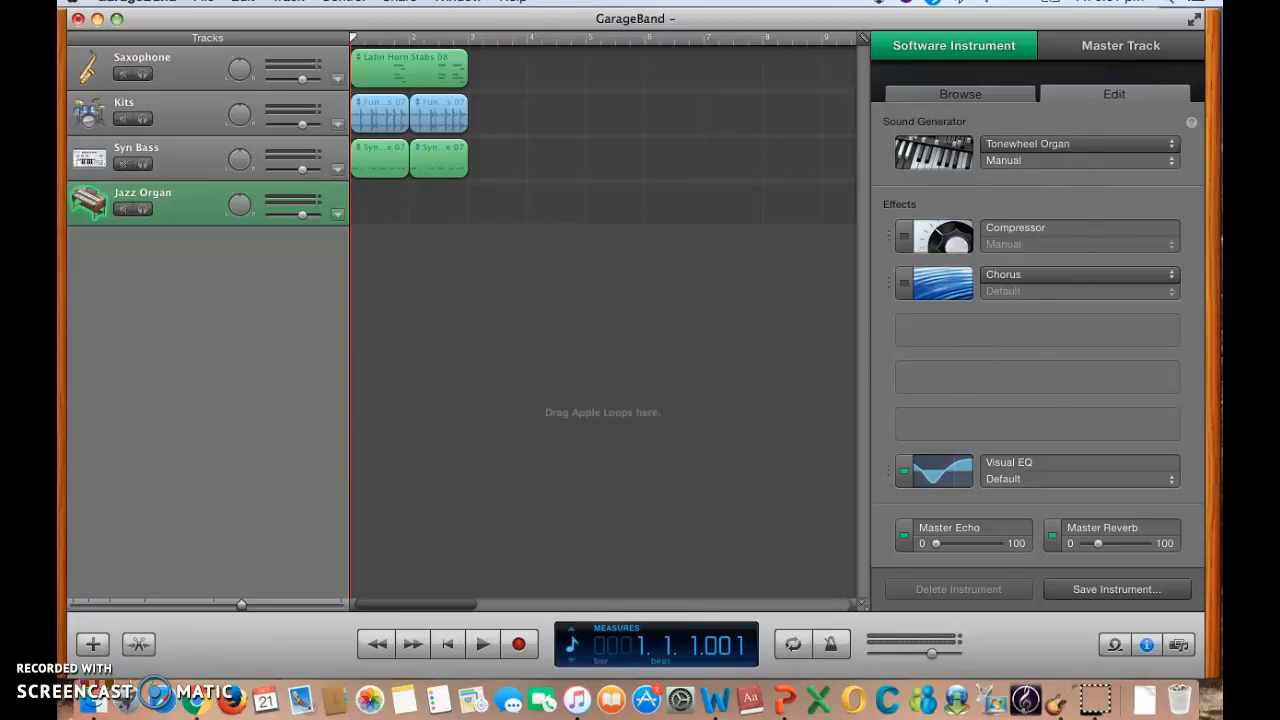
Step: Open the Musical Typing keyboard for the Jazz Organ track
click(458, 2)
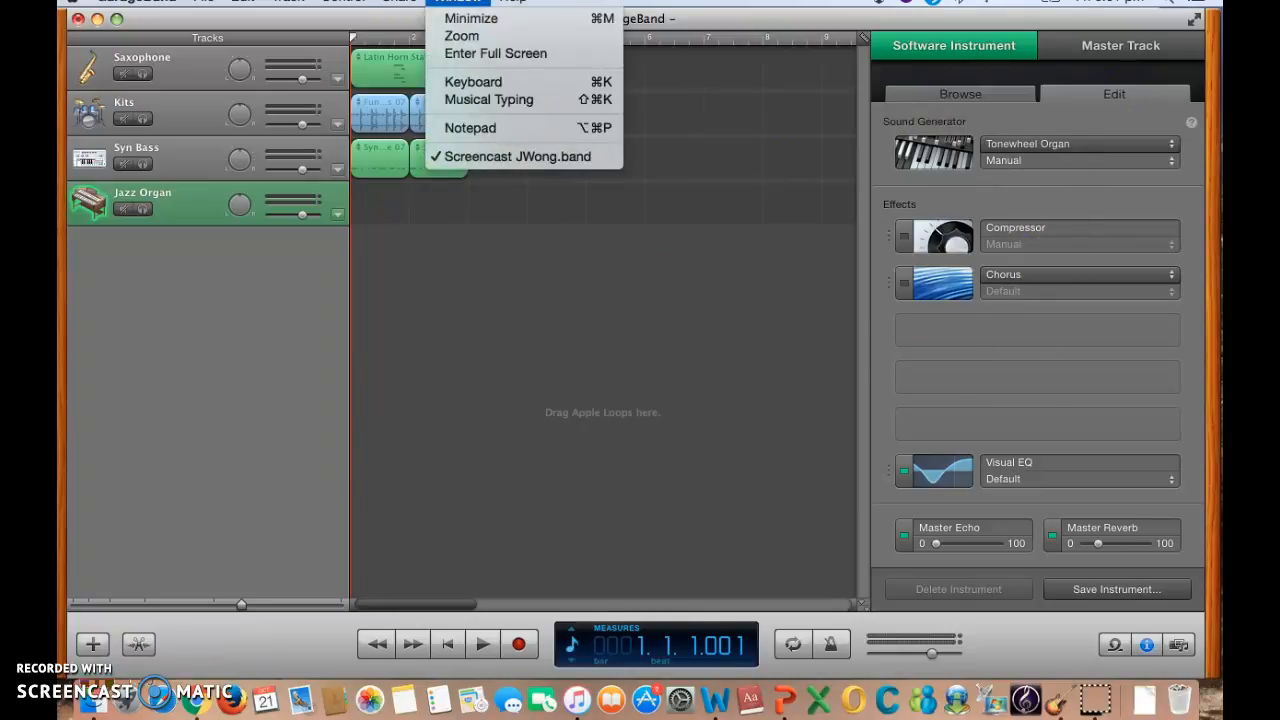
click(477, 100)
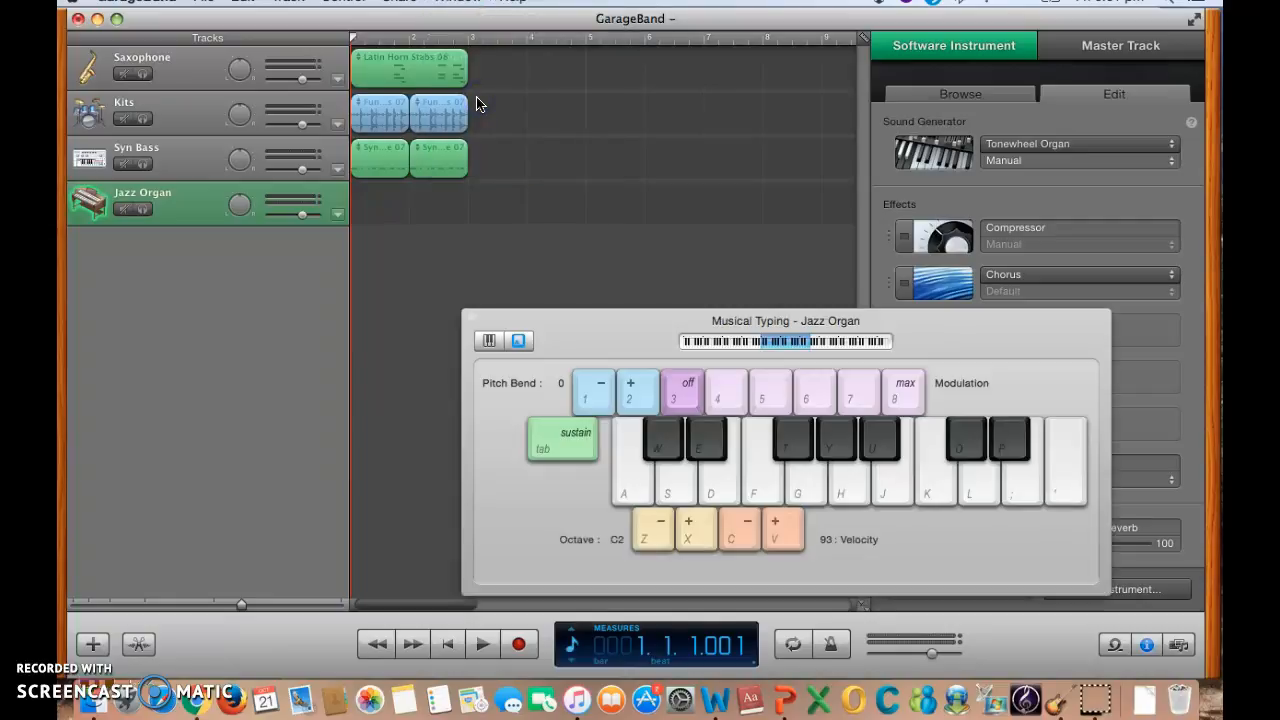
click(516, 276)
Step: Play an ascending scale on the Jazz Organ in octave C2 and turn up the system volume to check the sound
key(a)
key(s)
key(d)
key(f)
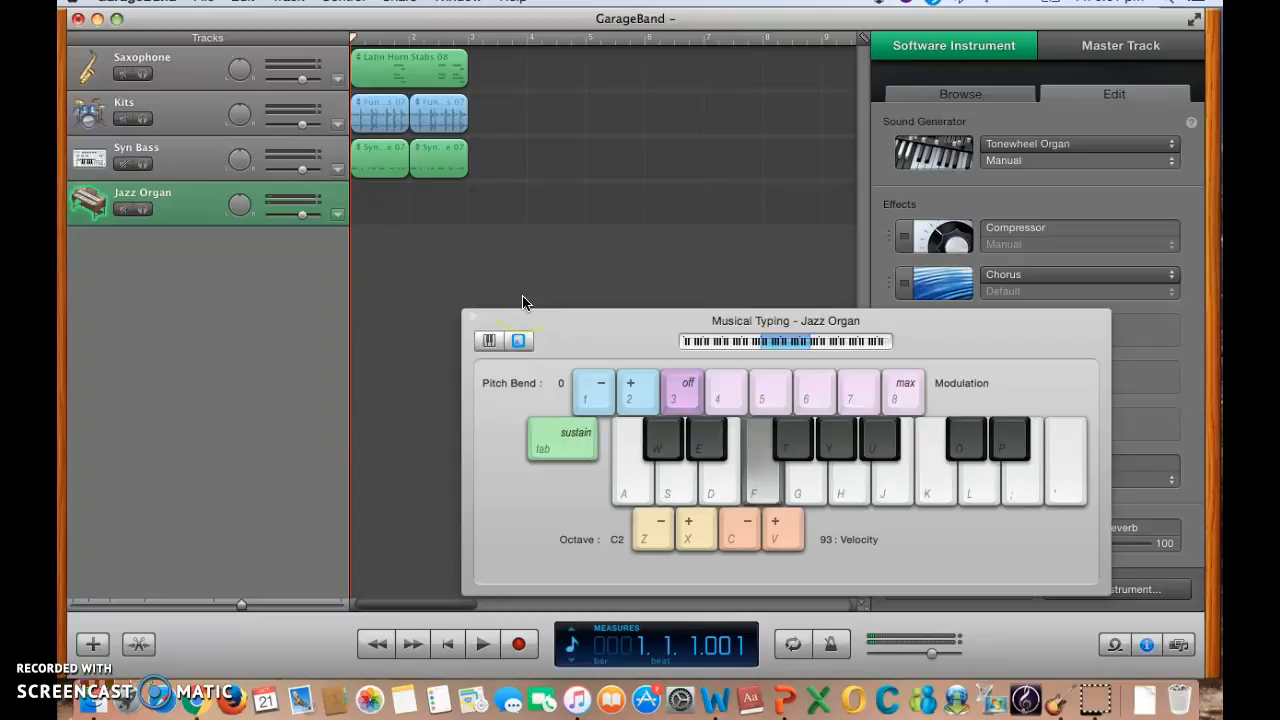
key(g)
key(h)
key(j)
key(k)
key(F12)
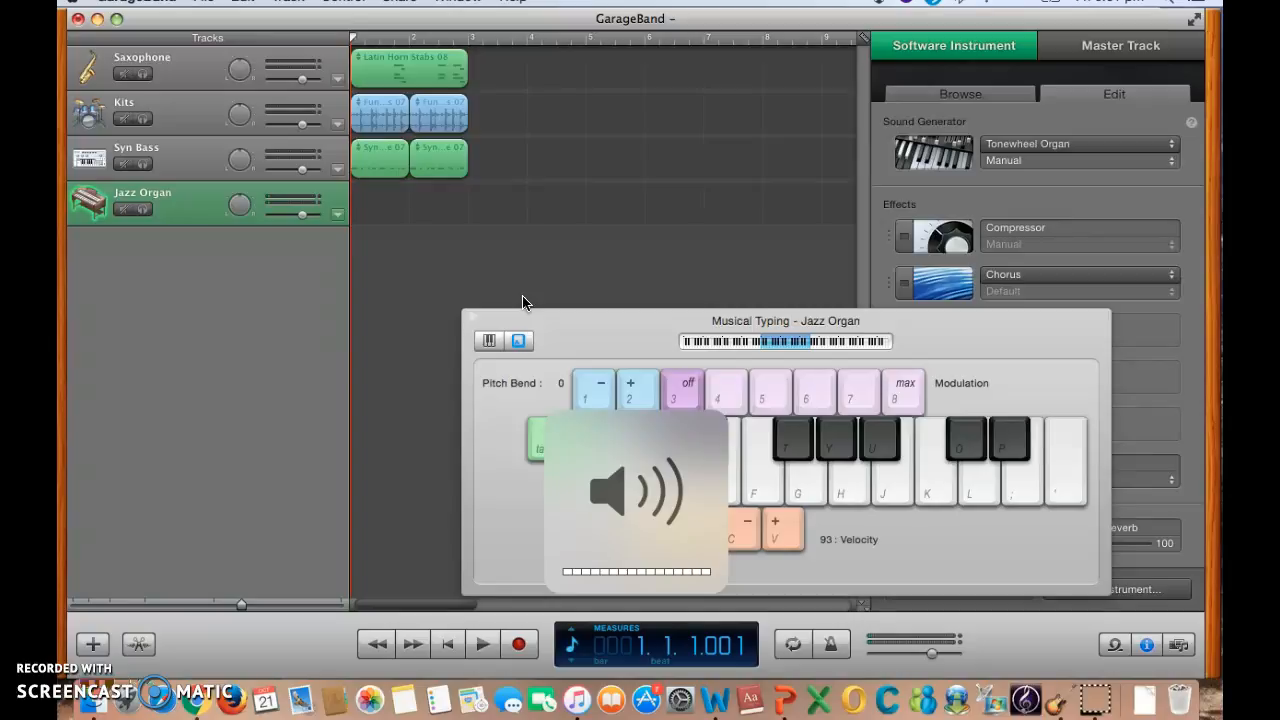
key(f)
key(g)
key(h)
key(j)
key(k)
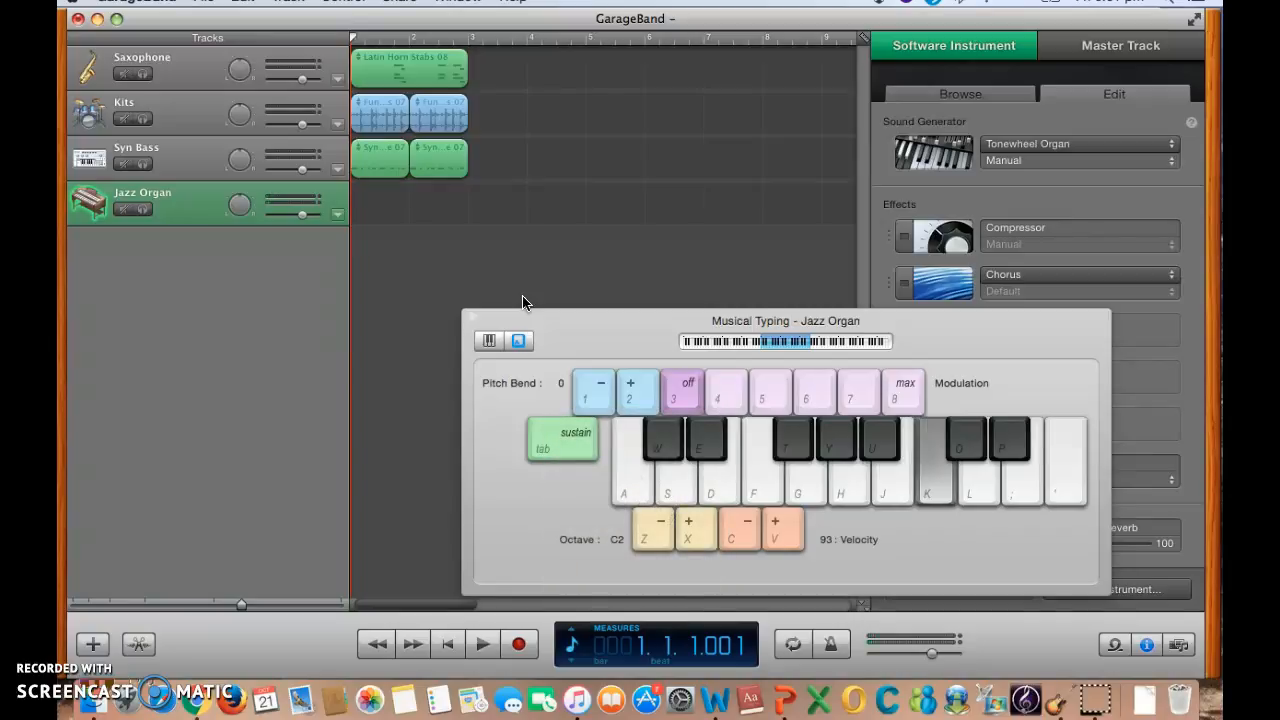
Step: Raise the Musical Typing octave to C3 and try out several organ notes at that pitch
click(702, 526)
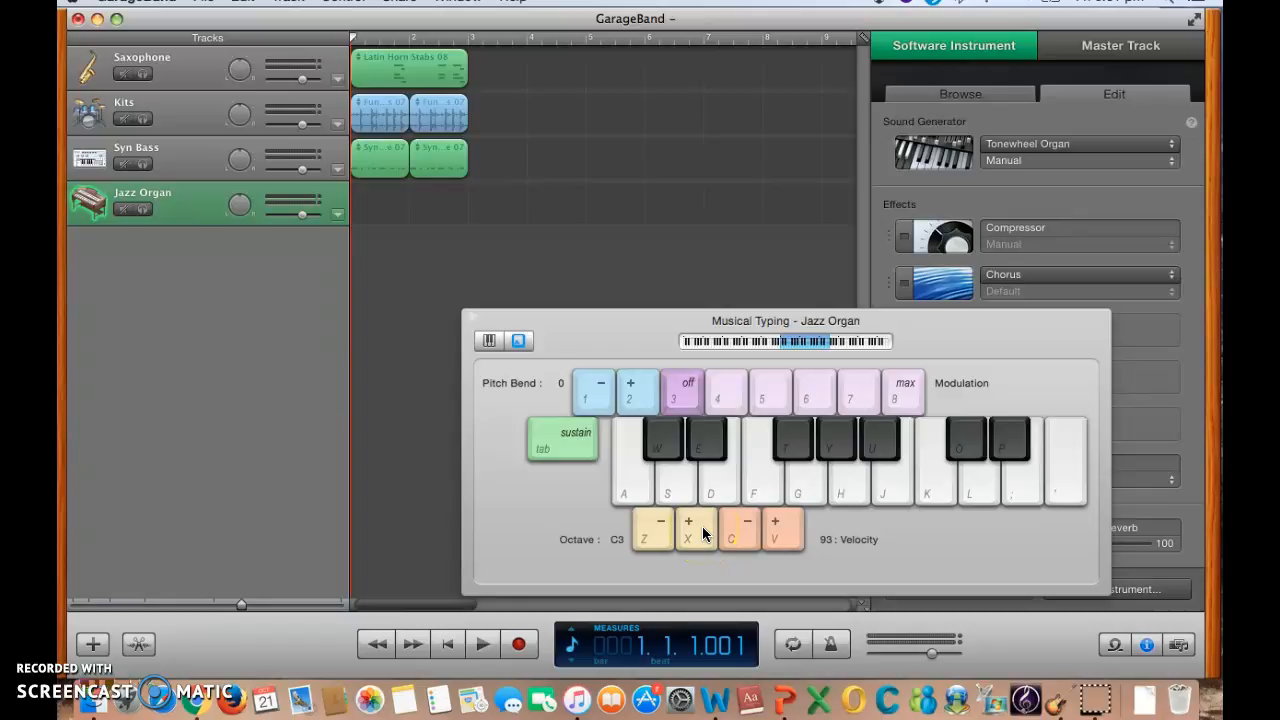
key(a)
key(s)
key(f)
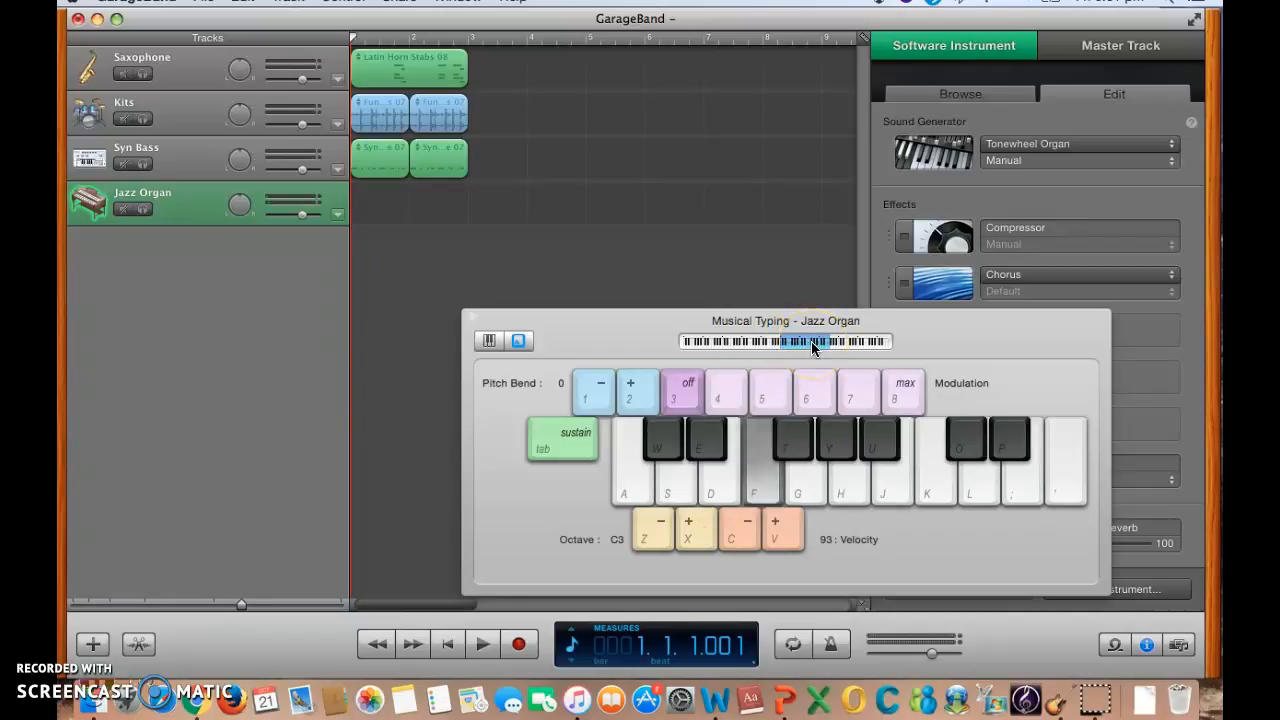
key(j)
key(k)
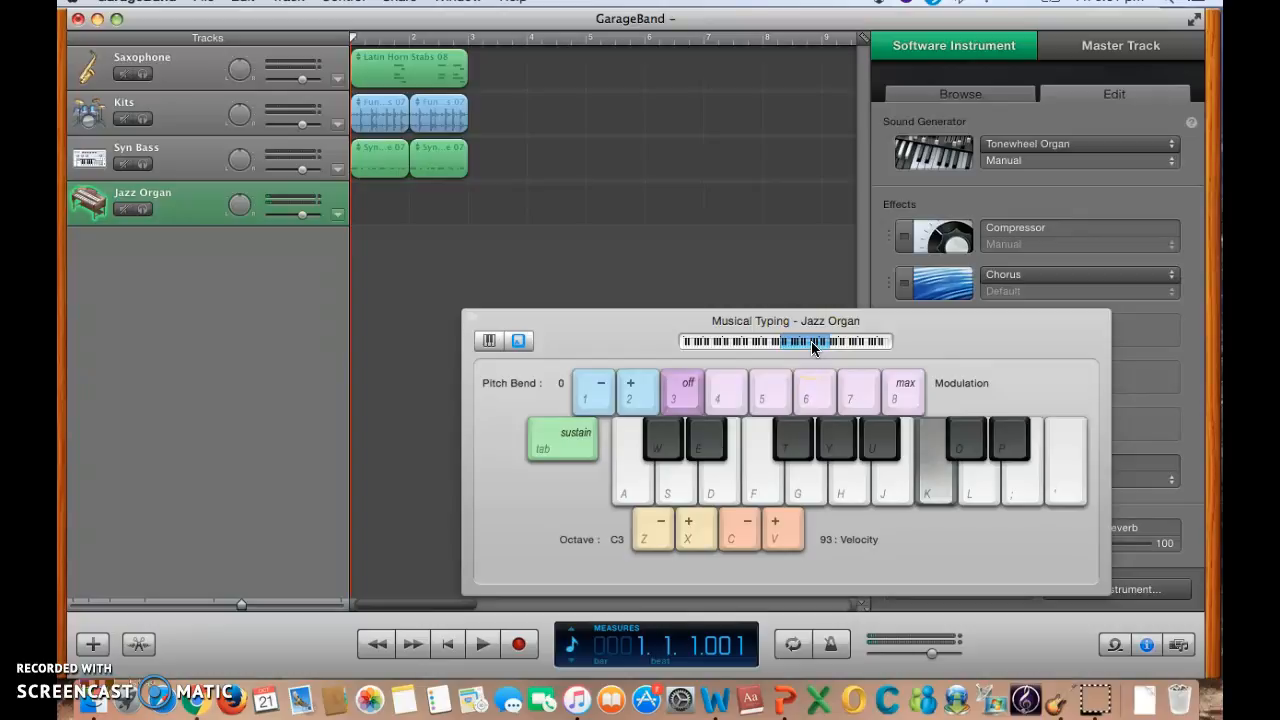
key(g)
key(a)
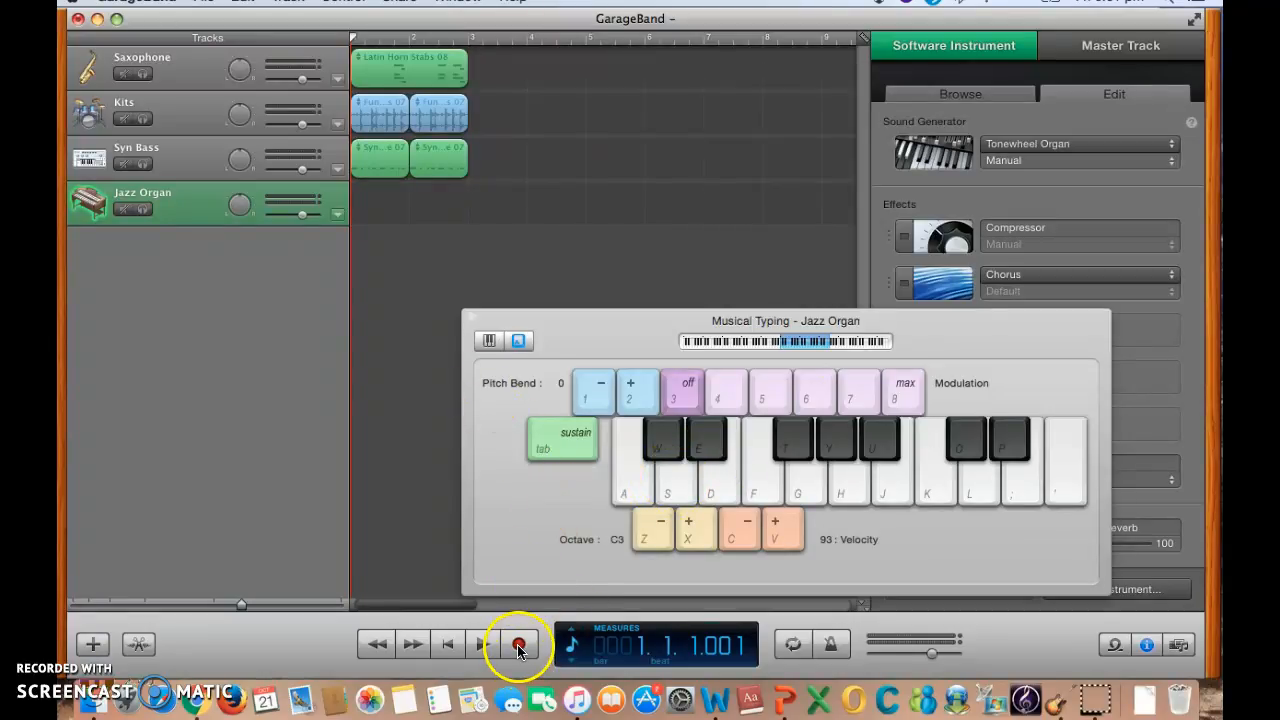
Step: Mute the Syn Bass, Kits and Saxophone tracks
click(125, 163)
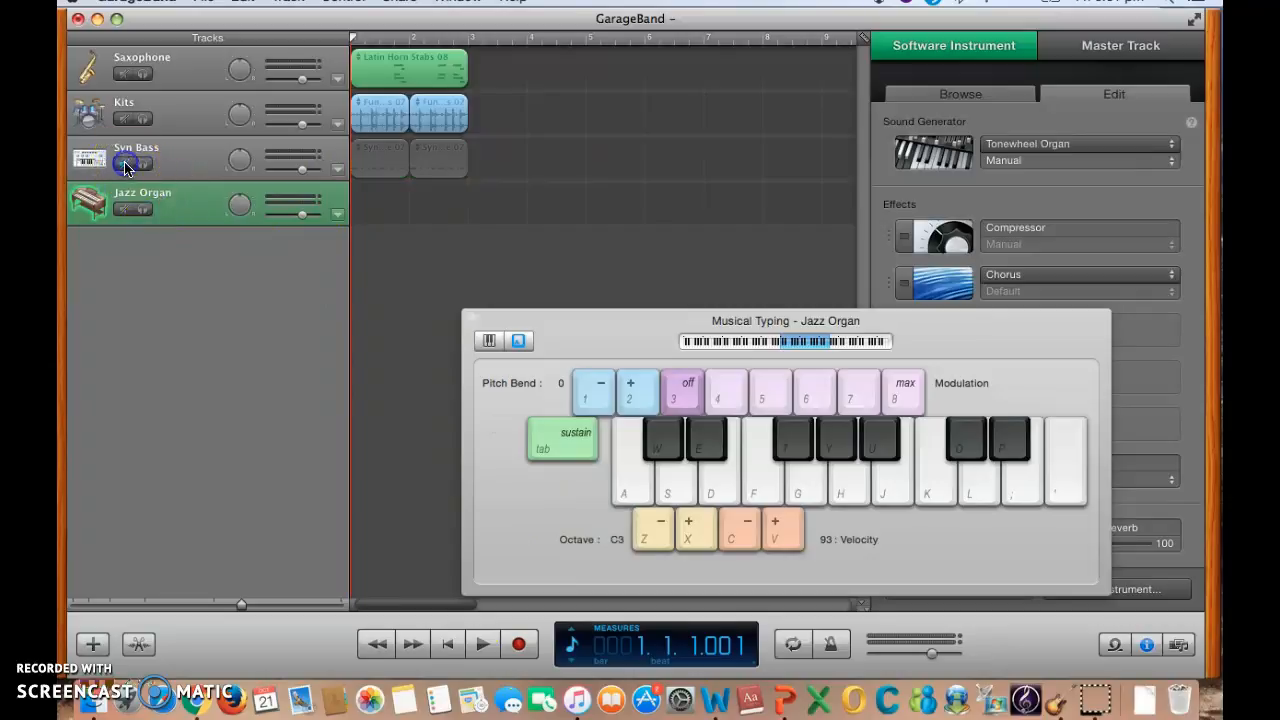
click(123, 120)
click(125, 74)
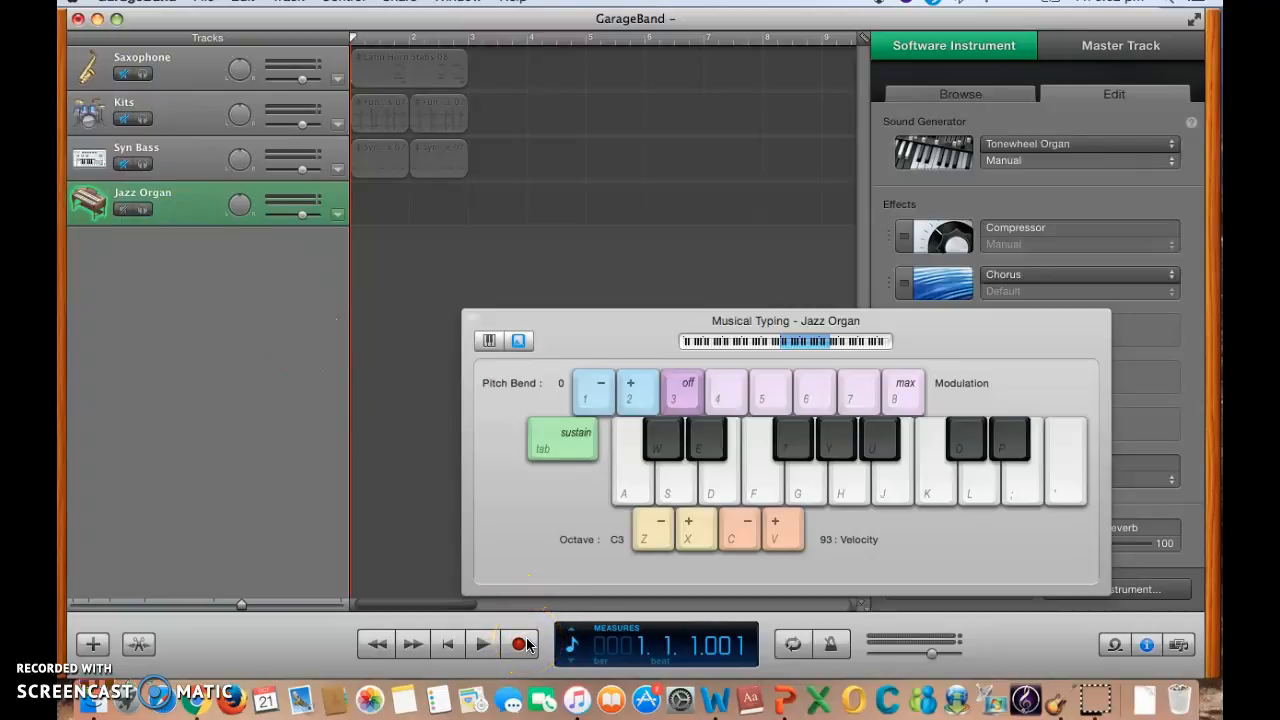
Step: Turn on the metronome and record a repeating C, E, D, F pattern on the Jazz Organ track up to about bar 5
click(831, 648)
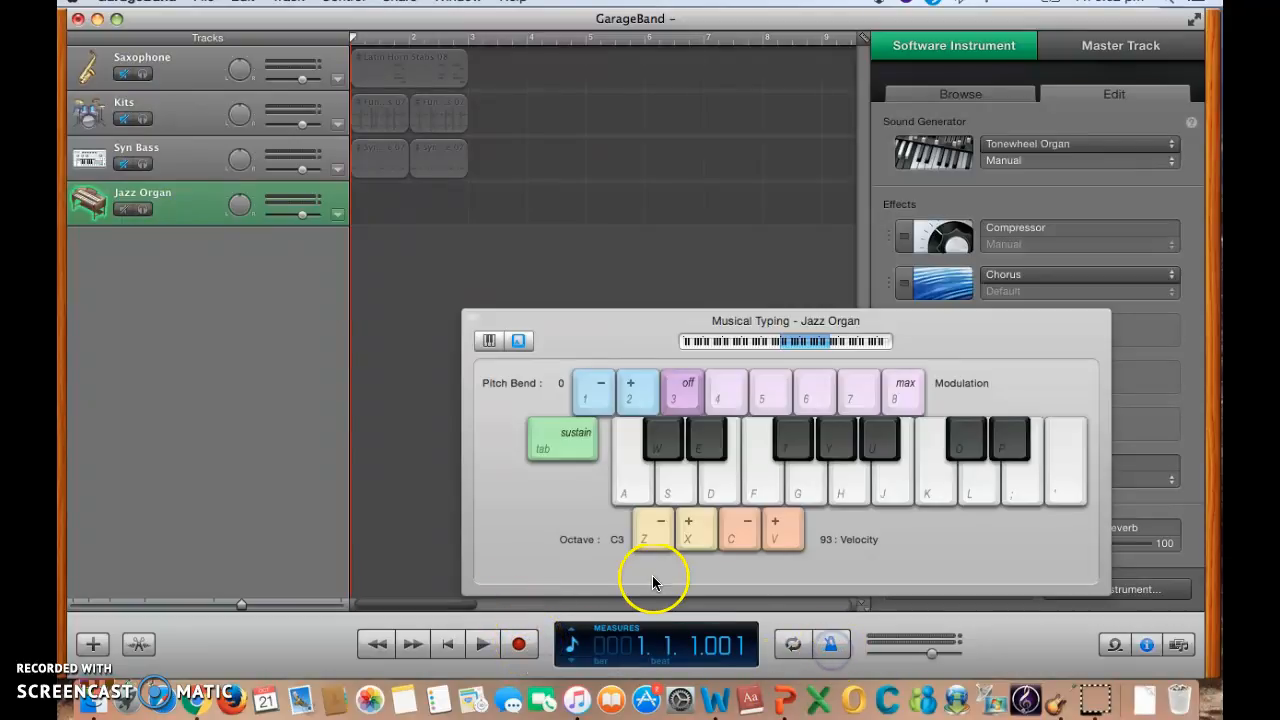
click(520, 645)
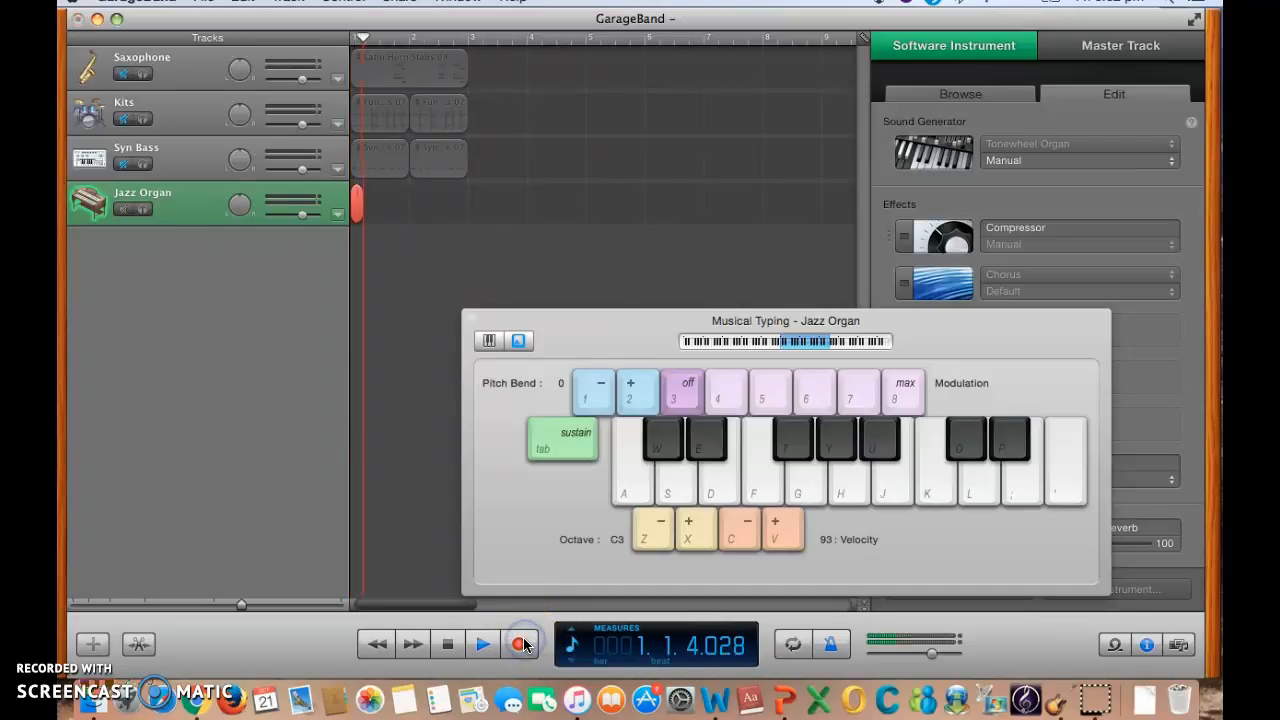
key(s)
key(d)
key(s)
key(f)
key(a)
key(d)
key(f)
key(a)
key(d)
key(f)
key(a)
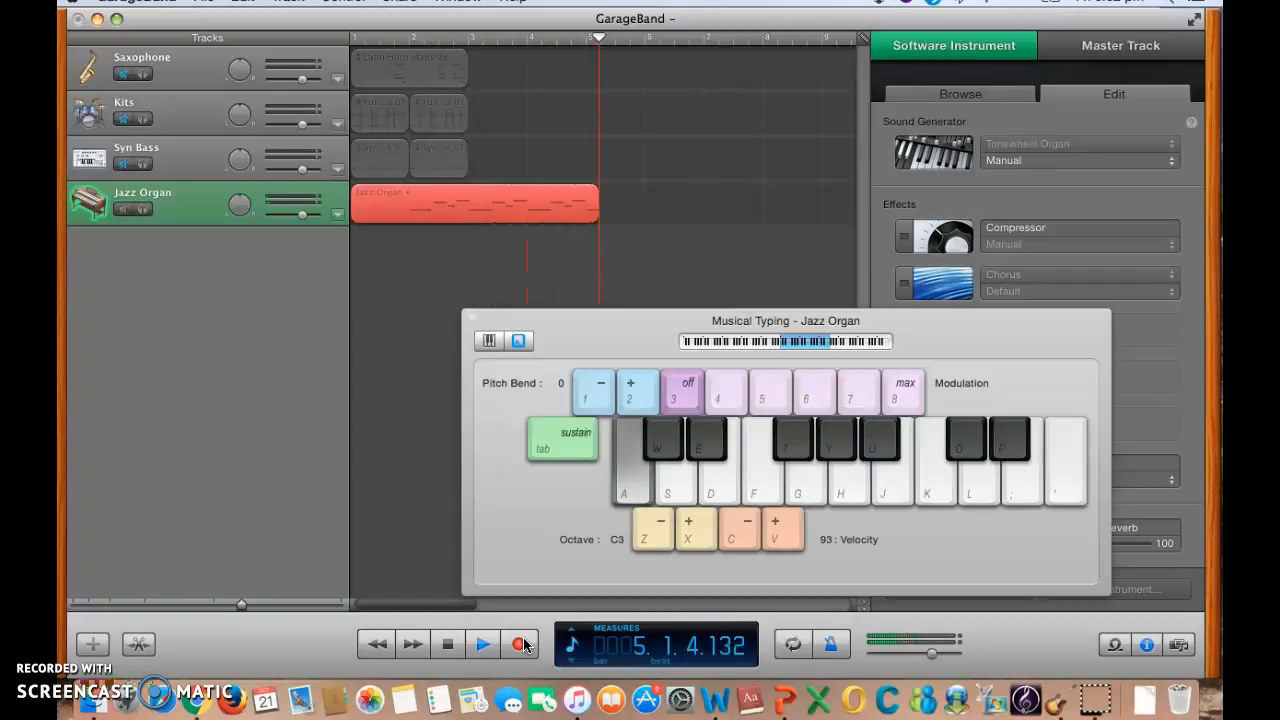
click(520, 644)
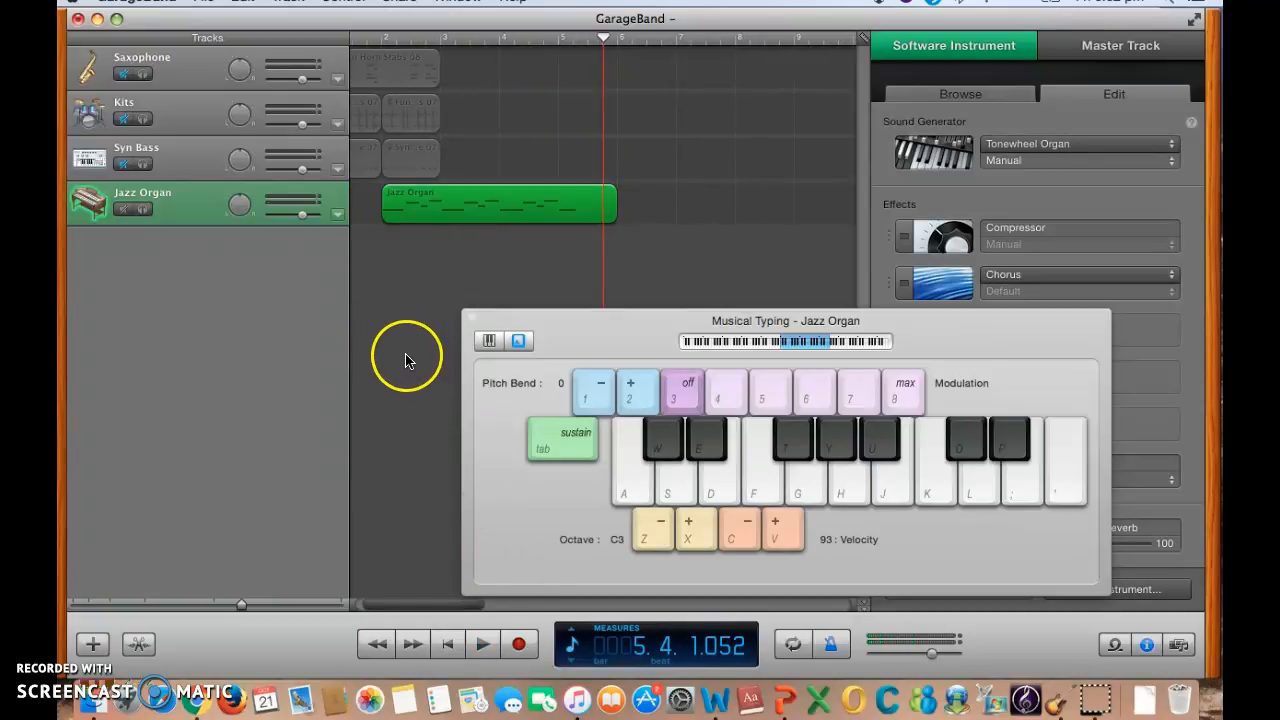
Step: Return the playhead to the start of the song and dismiss the Facebook notification
scroll(423, 340, left, 2)
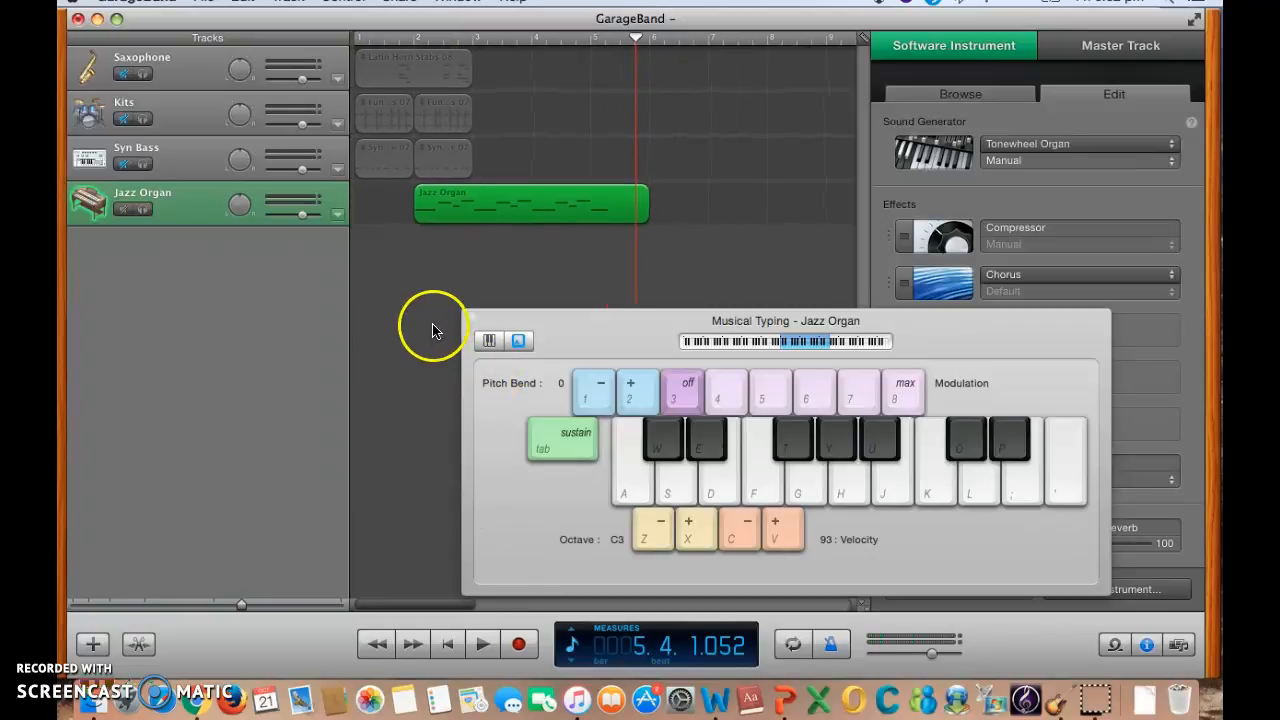
click(428, 41)
drag(428, 44, 306, 34)
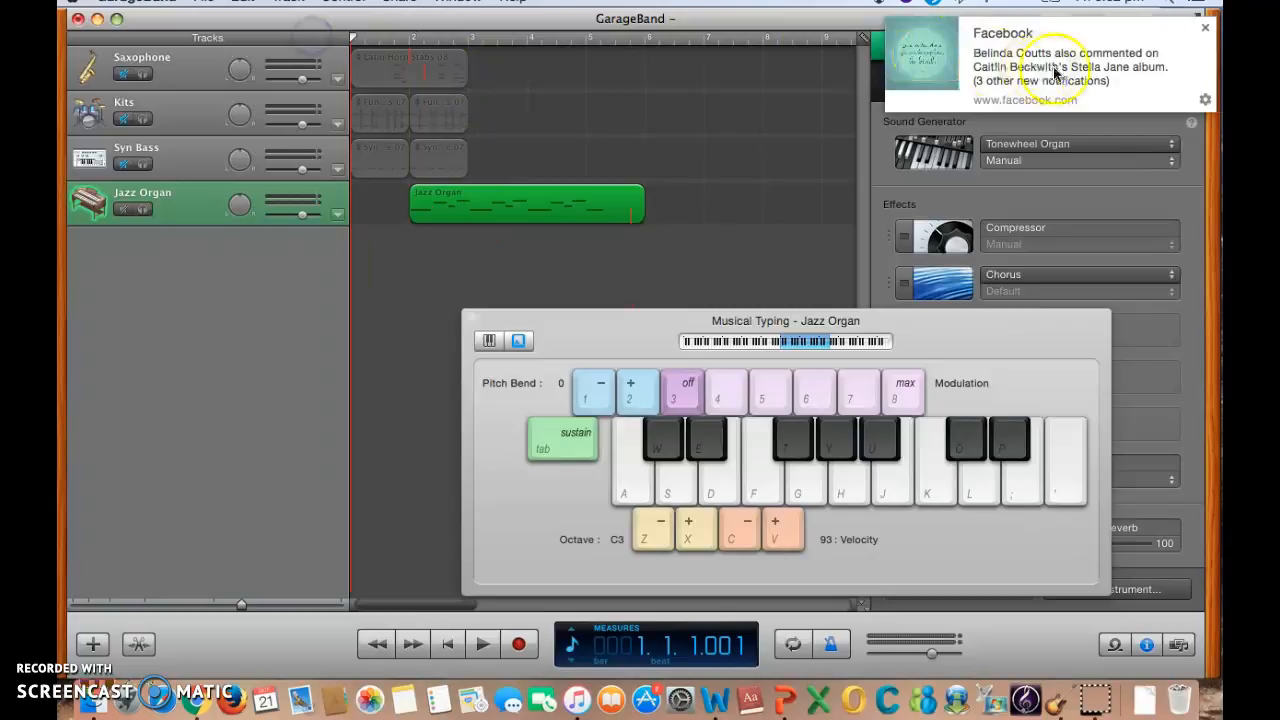
click(1204, 28)
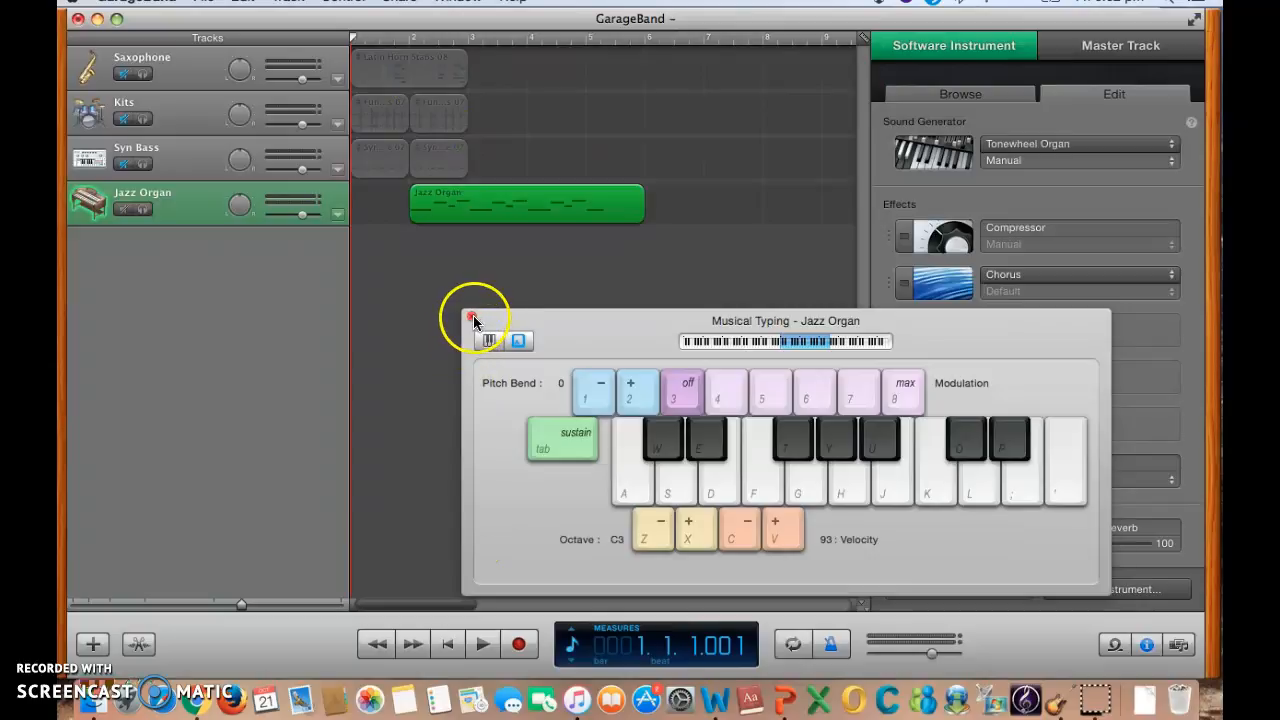
Step: Move the Musical Typing window clear of the timeline and play back the recorded Jazz Organ part from the start
drag(523, 321, 846, 199)
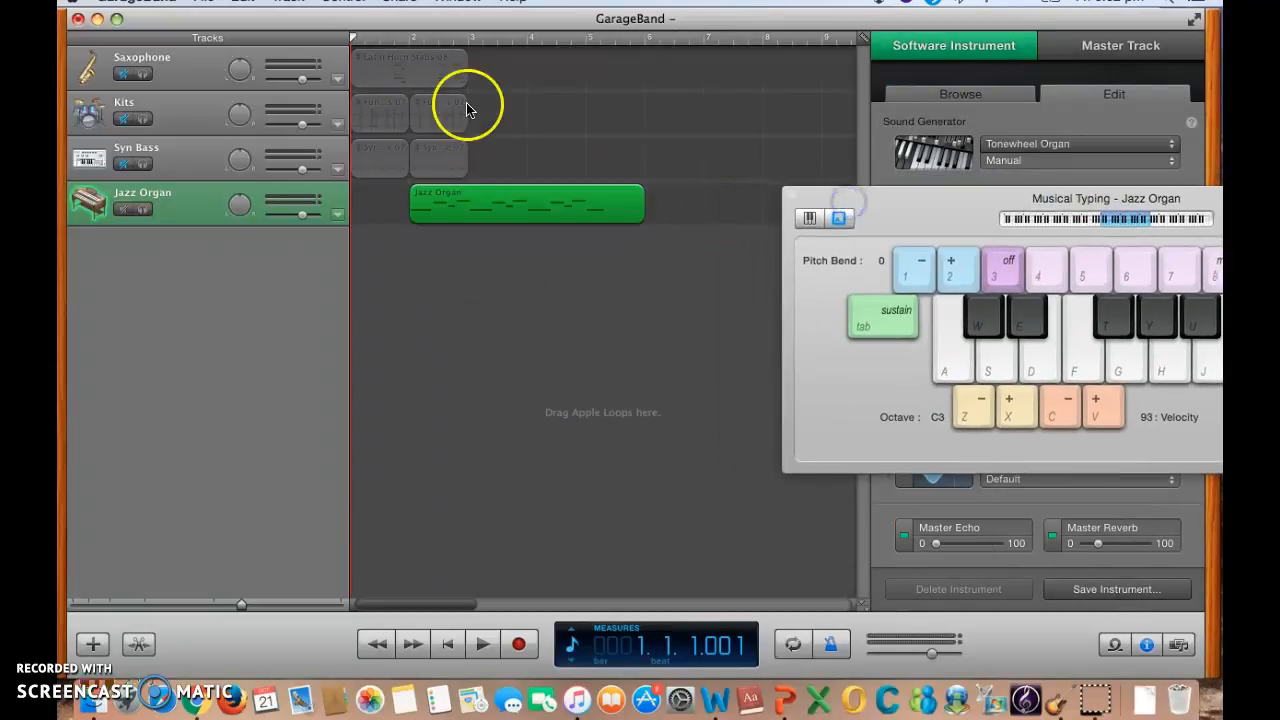
key(space)
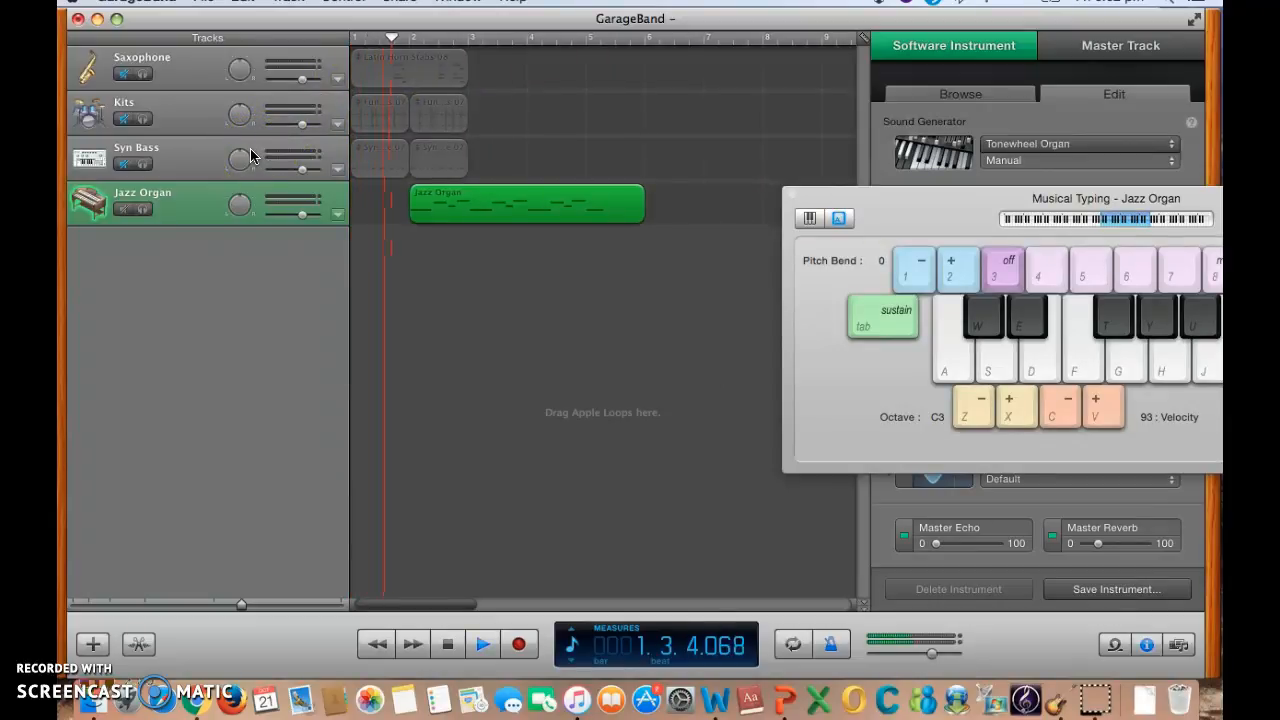
key(a)
key(d)
key(s)
key(f)
key(a)
key(d)
key(s)
key(f)
key(a)
key(d)
key(s)
key(f)
key(a)
key(space)
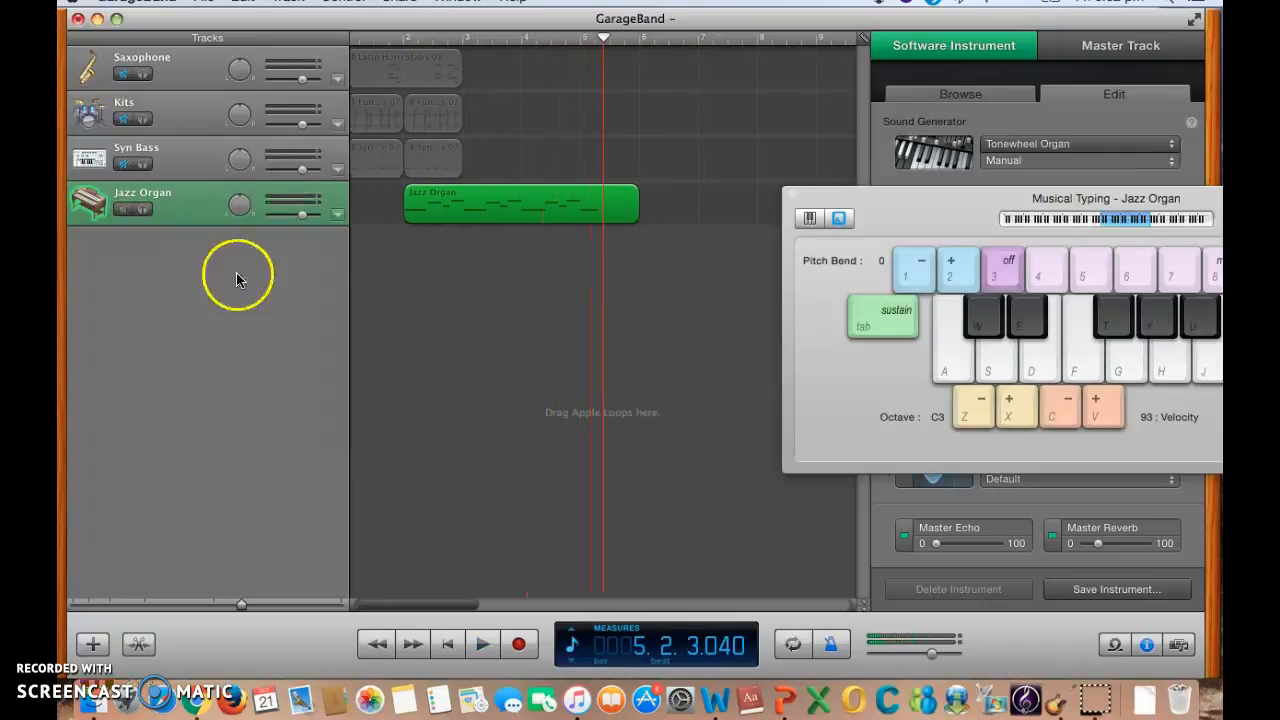
Step: Move the Jazz Organ region to begin at bar 1 and return the playhead to the start
drag(491, 220, 405, 193)
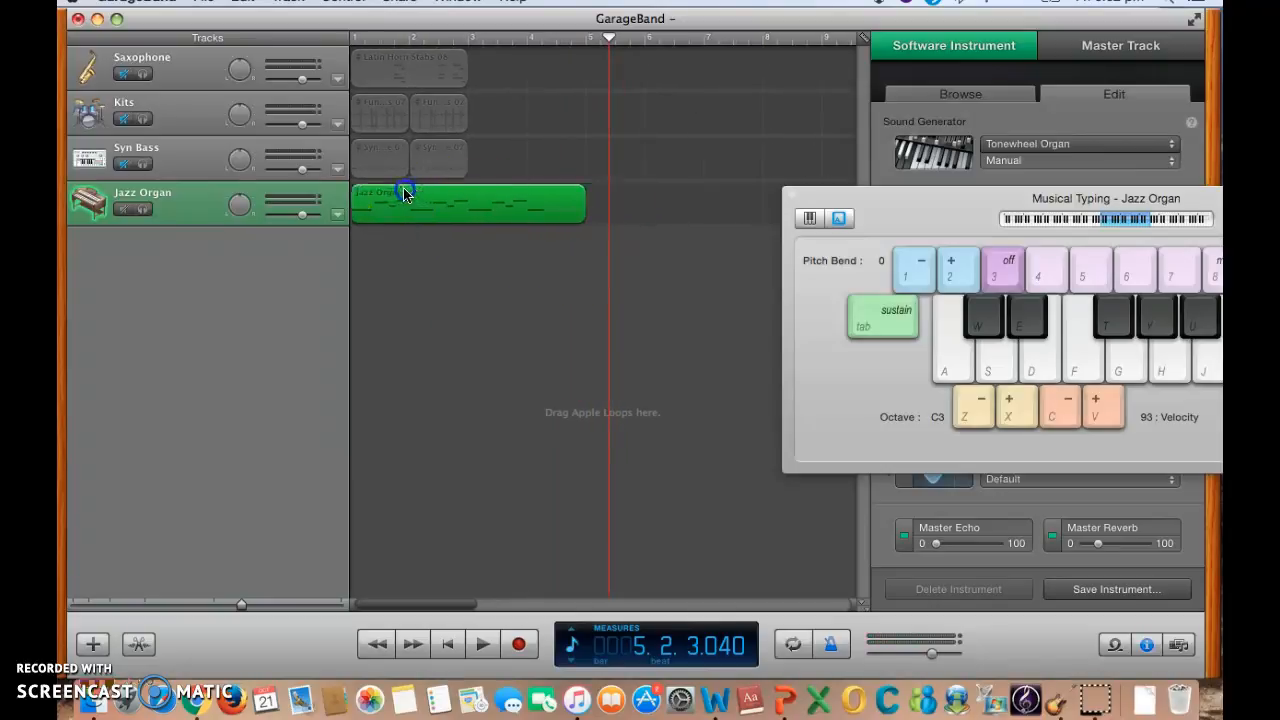
drag(611, 35, 277, 38)
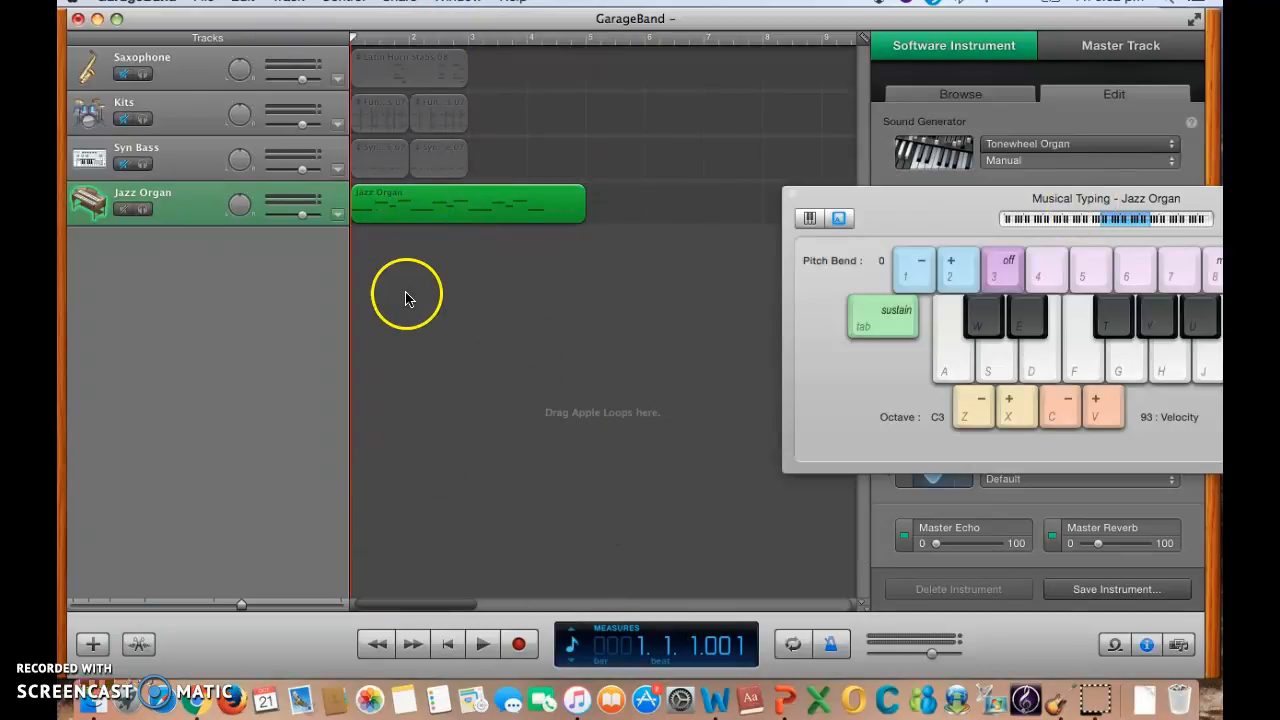
Step: Open the Jazz Organ region in the Piano Roll editor and examine its recorded notes
double_click(447, 200)
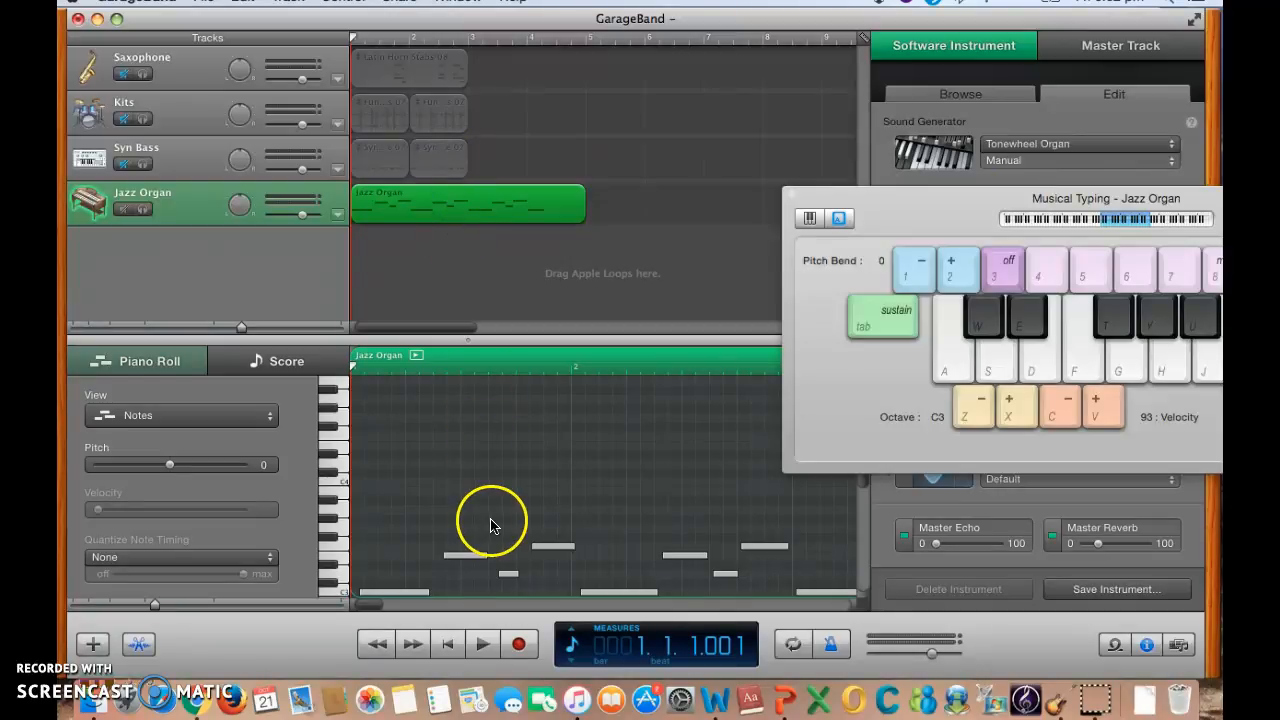
scroll(437, 423, down, 3)
scroll(437, 423, down, 3)
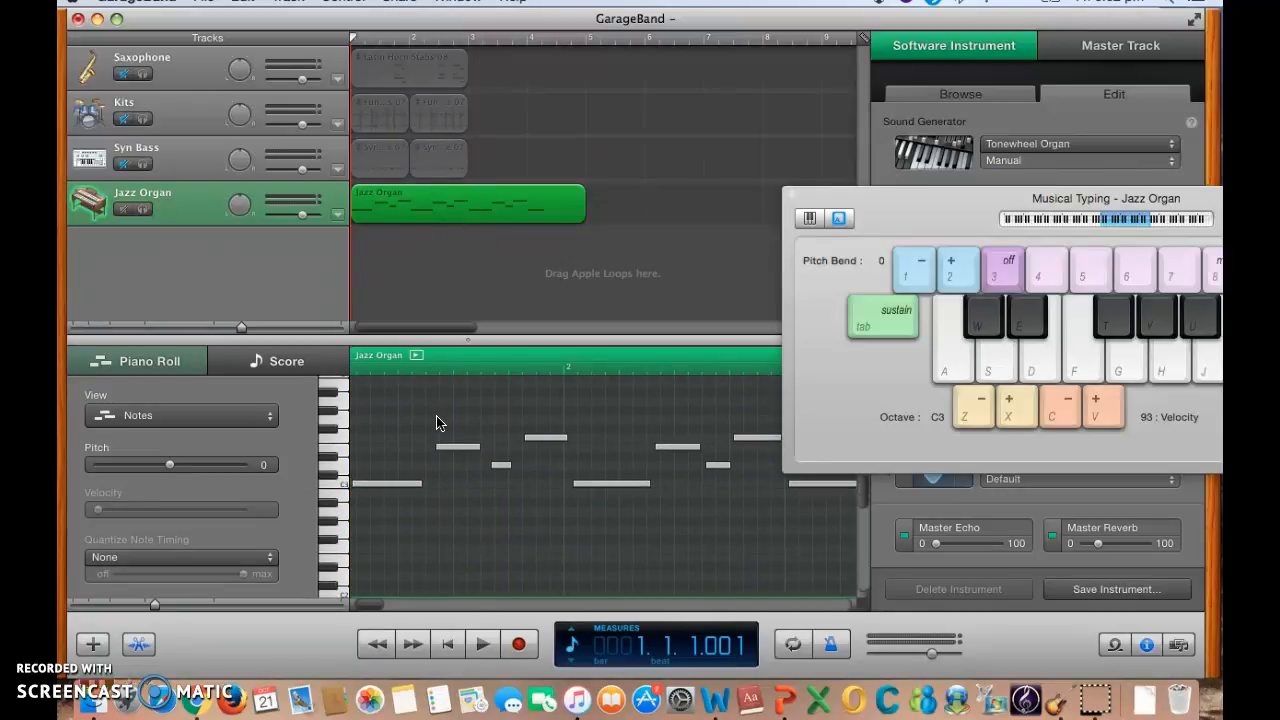
click(400, 420)
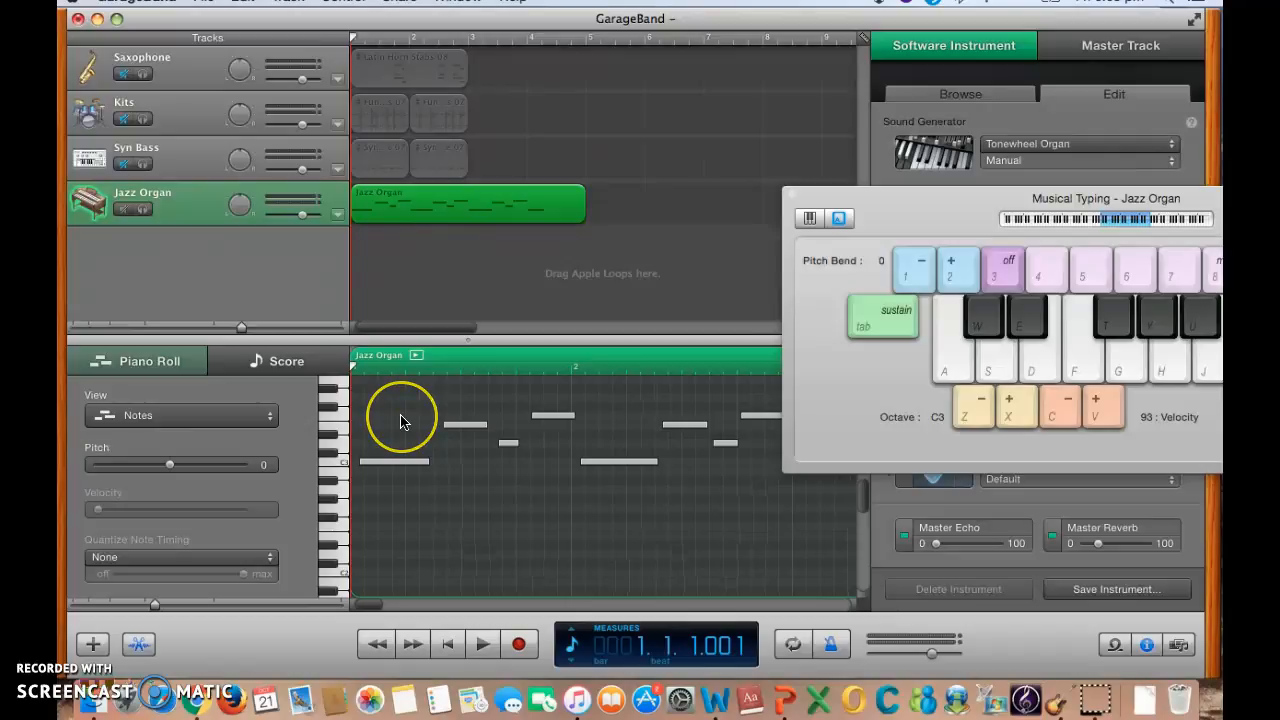
scroll(400, 422, down, 1)
scroll(400, 421, up, 1)
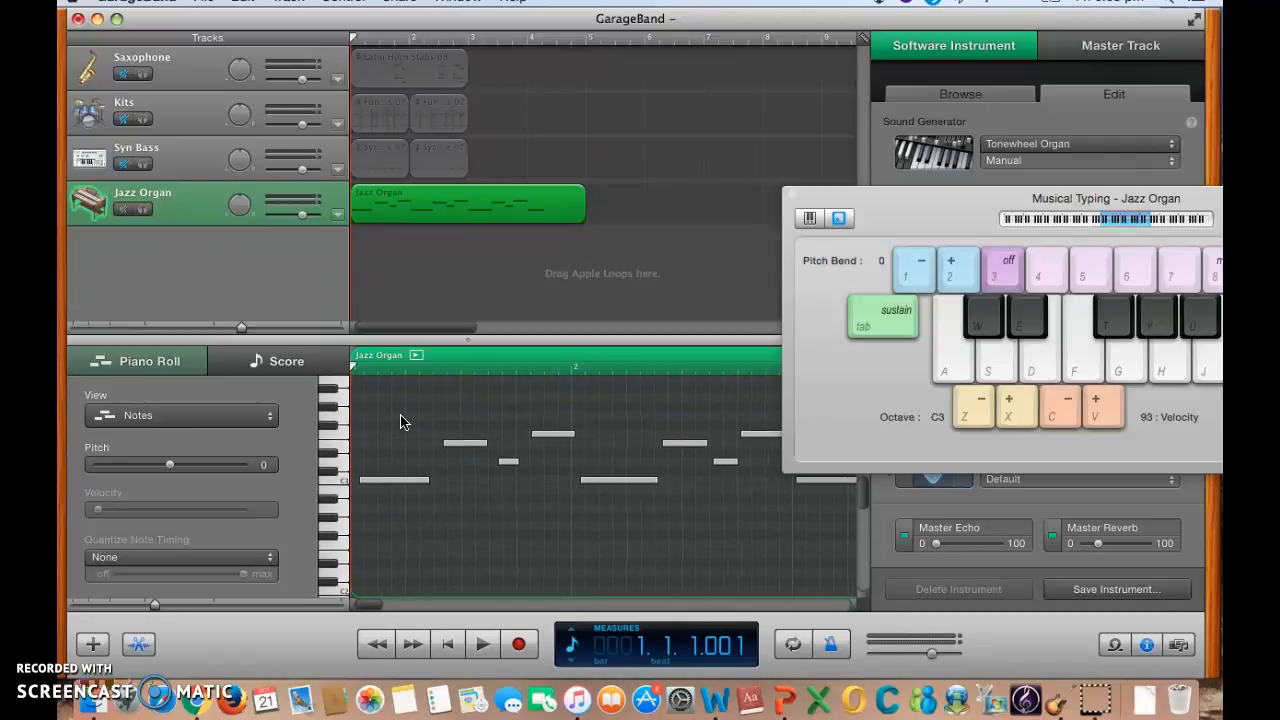
Step: Move the first C3 note to the start of bar 1 and the E3 note after it halfway between beats 2 and 3
click(393, 482)
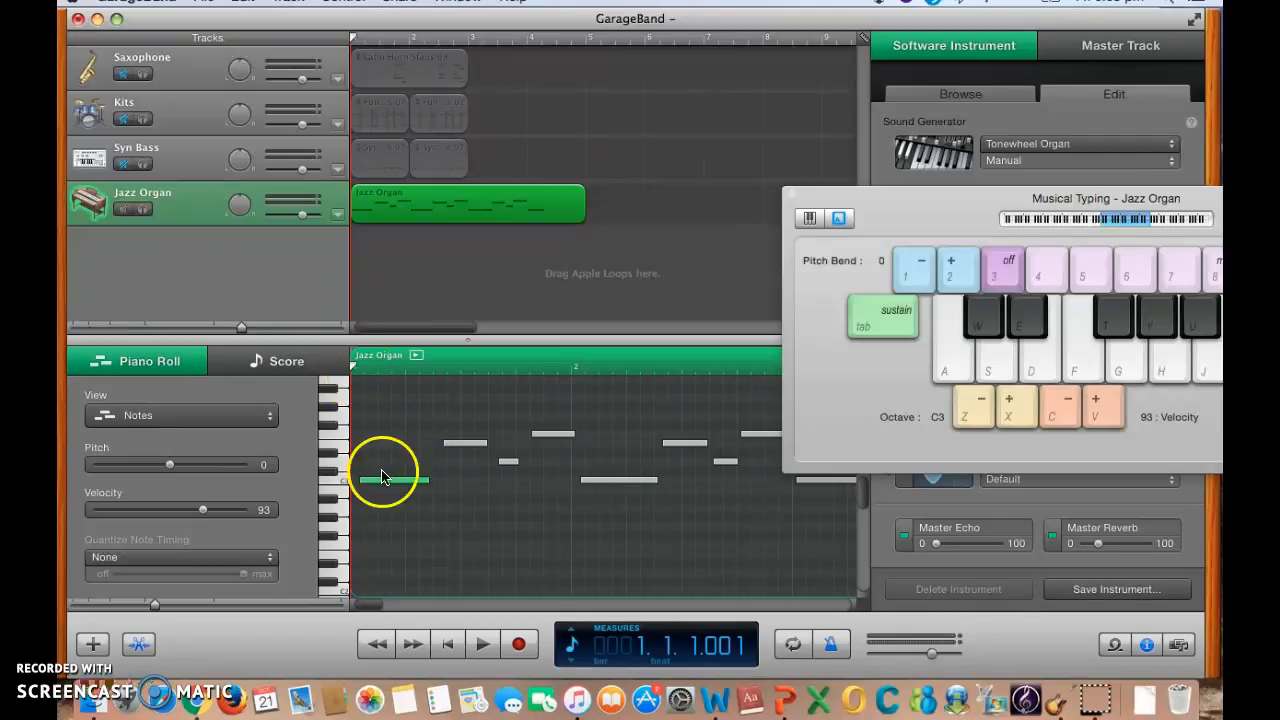
drag(383, 484, 375, 484)
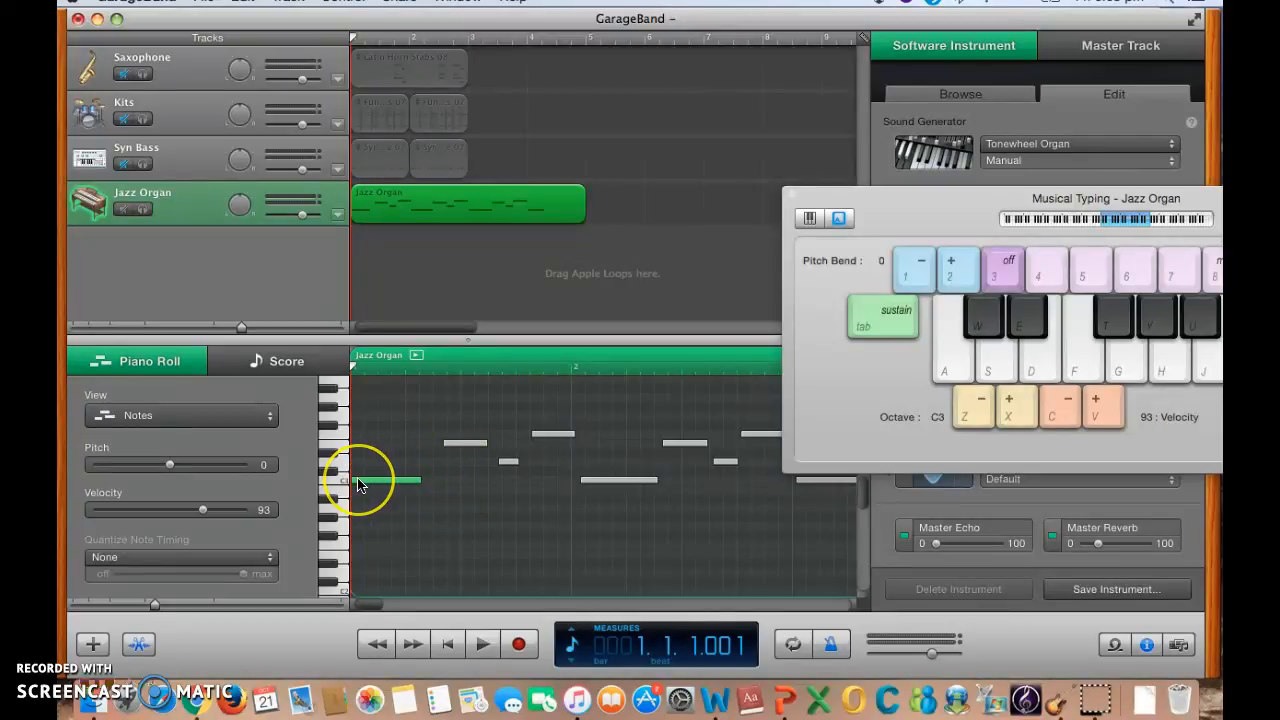
click(454, 450)
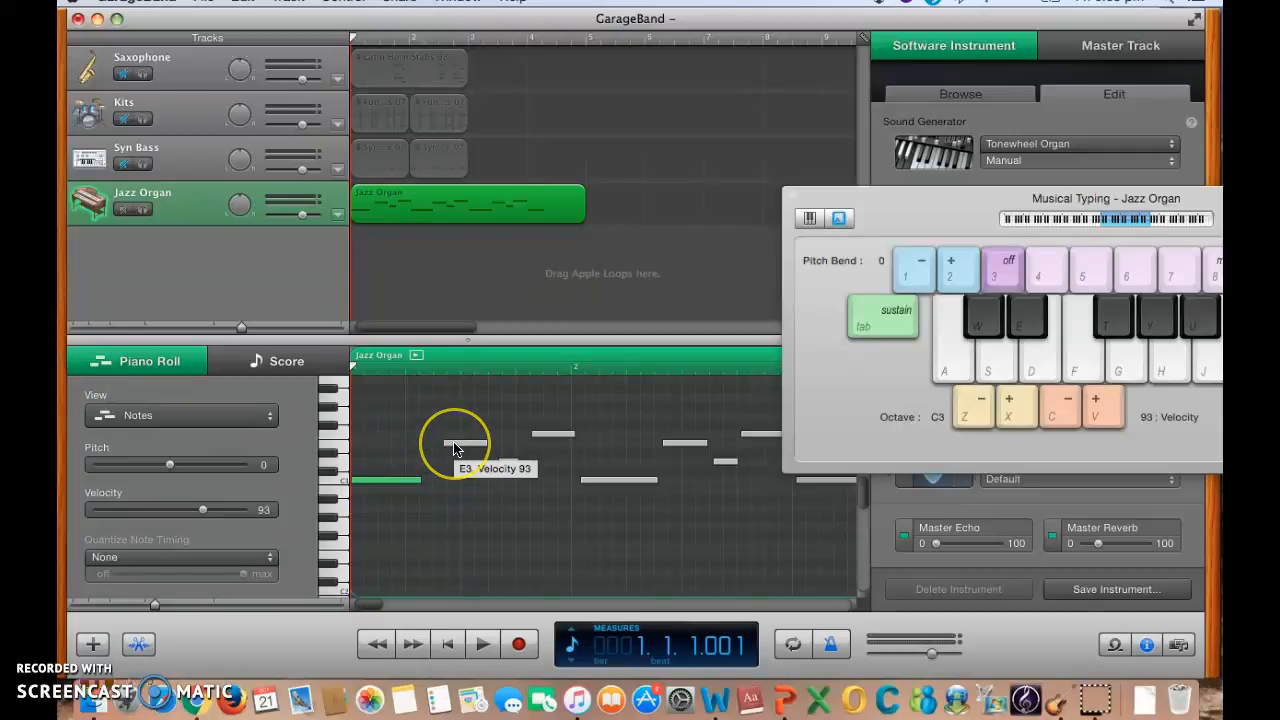
click(454, 446)
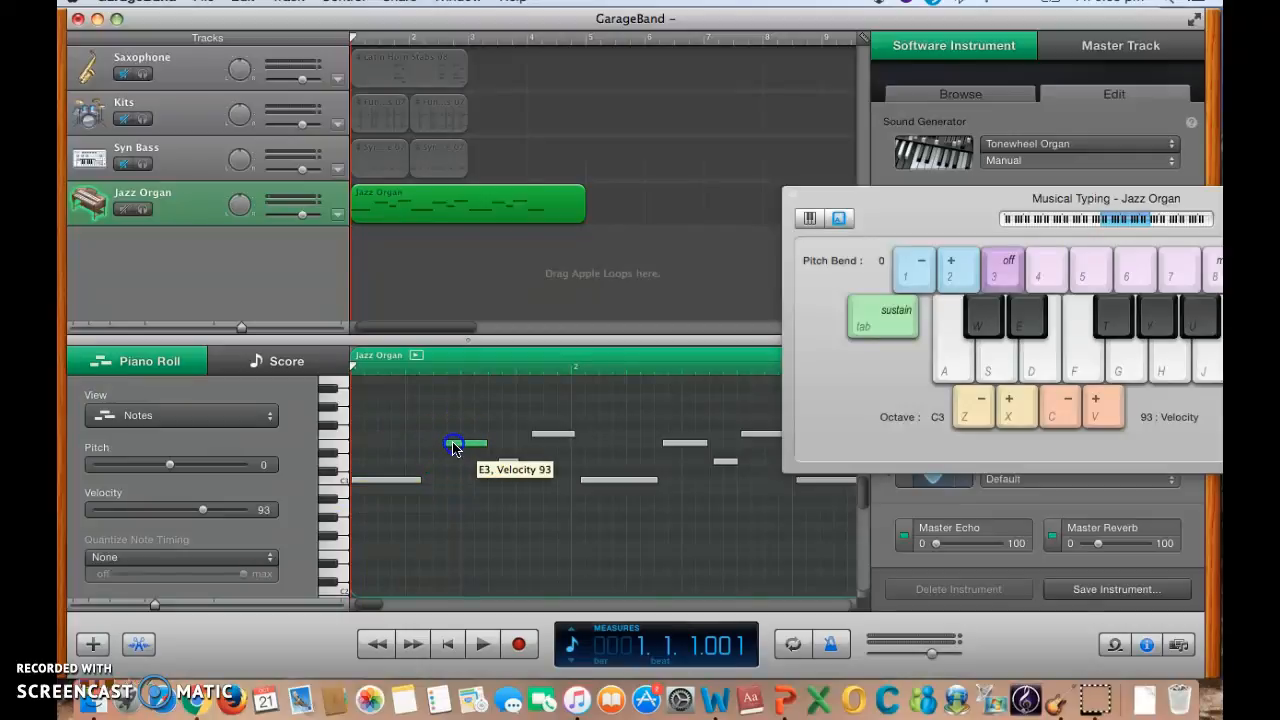
mouse_move(445, 444)
mouse_down()
mouse_move(485, 446)
mouse_move(444, 449)
mouse_up()
Step: Close the Musical Typing window and set the Piano Roll grid to 1/8 Note
drag(966, 196, 535, 147)
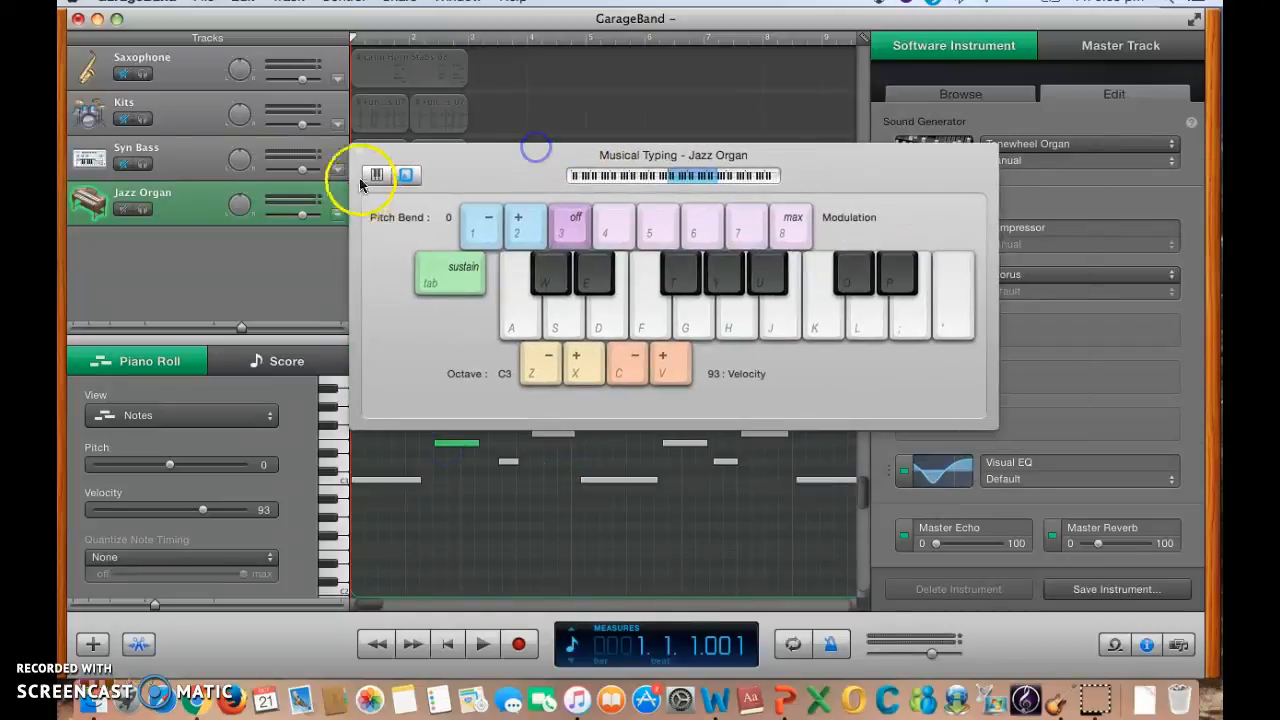
click(358, 151)
click(866, 370)
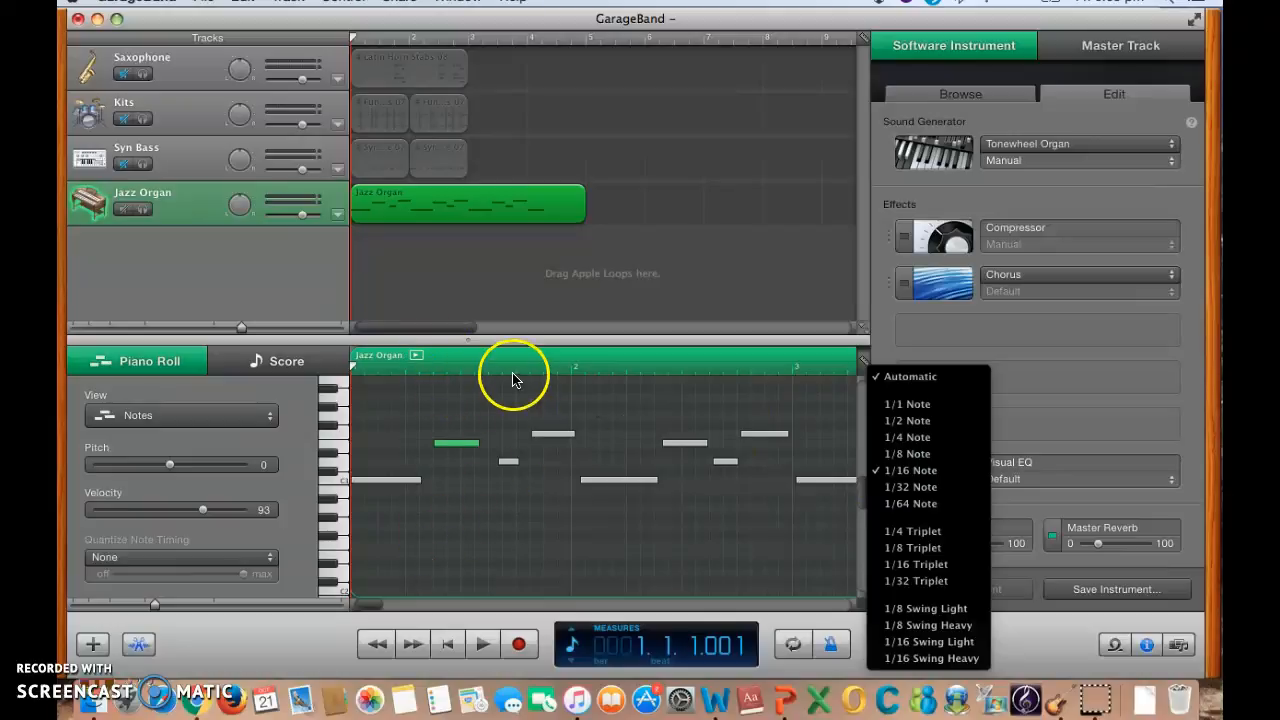
click(908, 454)
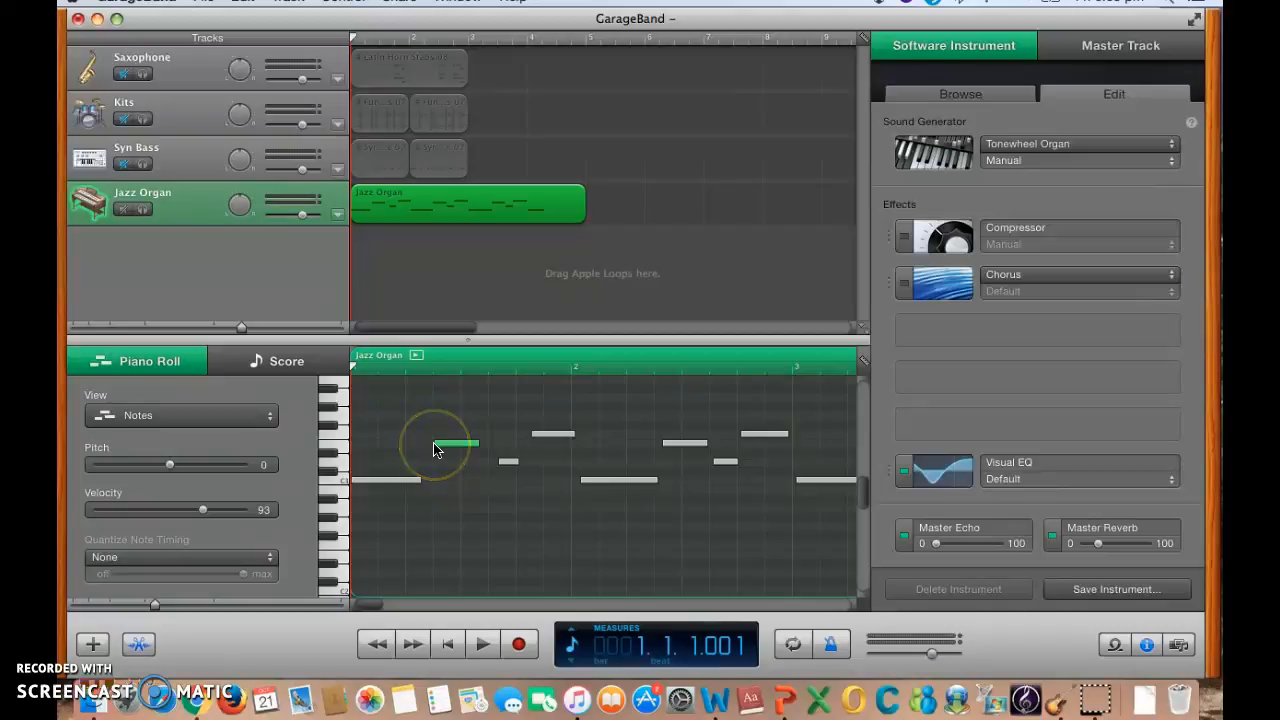
Step: Shift the third and fourth notes of bar 1 slightly earlier onto the grid lines and play back the bar
click(435, 449)
drag(510, 462, 500, 461)
click(533, 438)
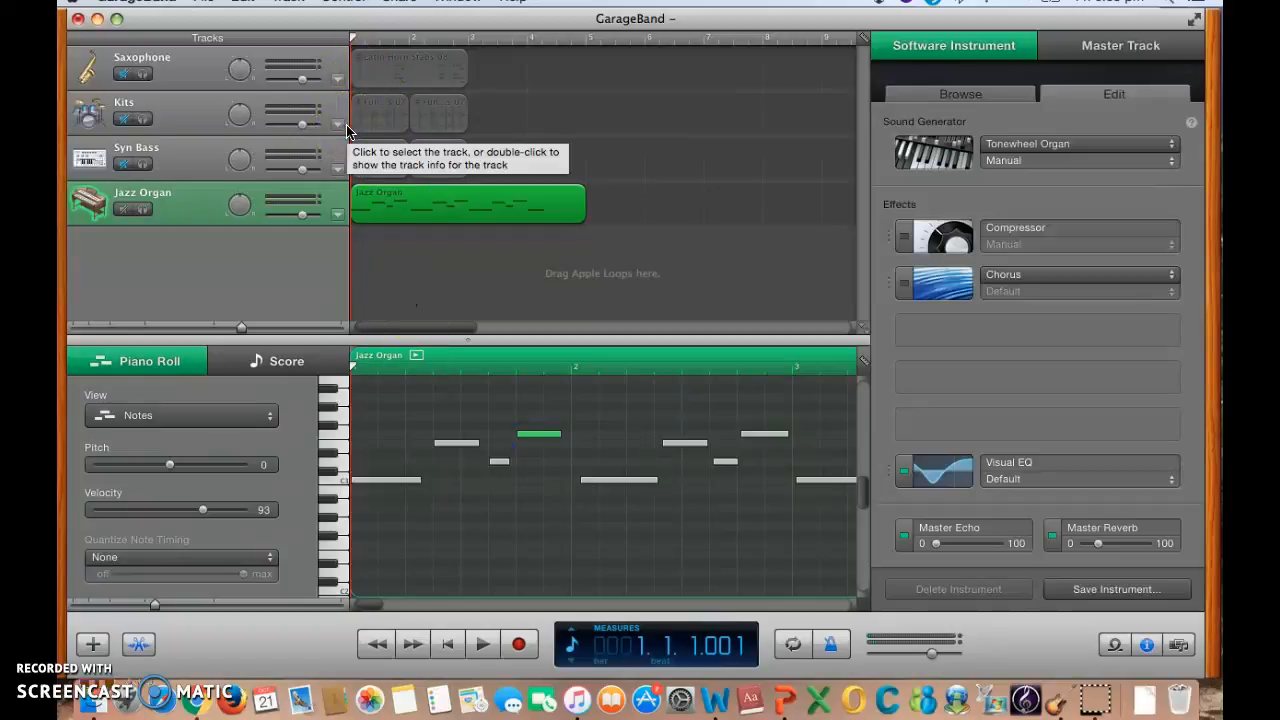
key(space)
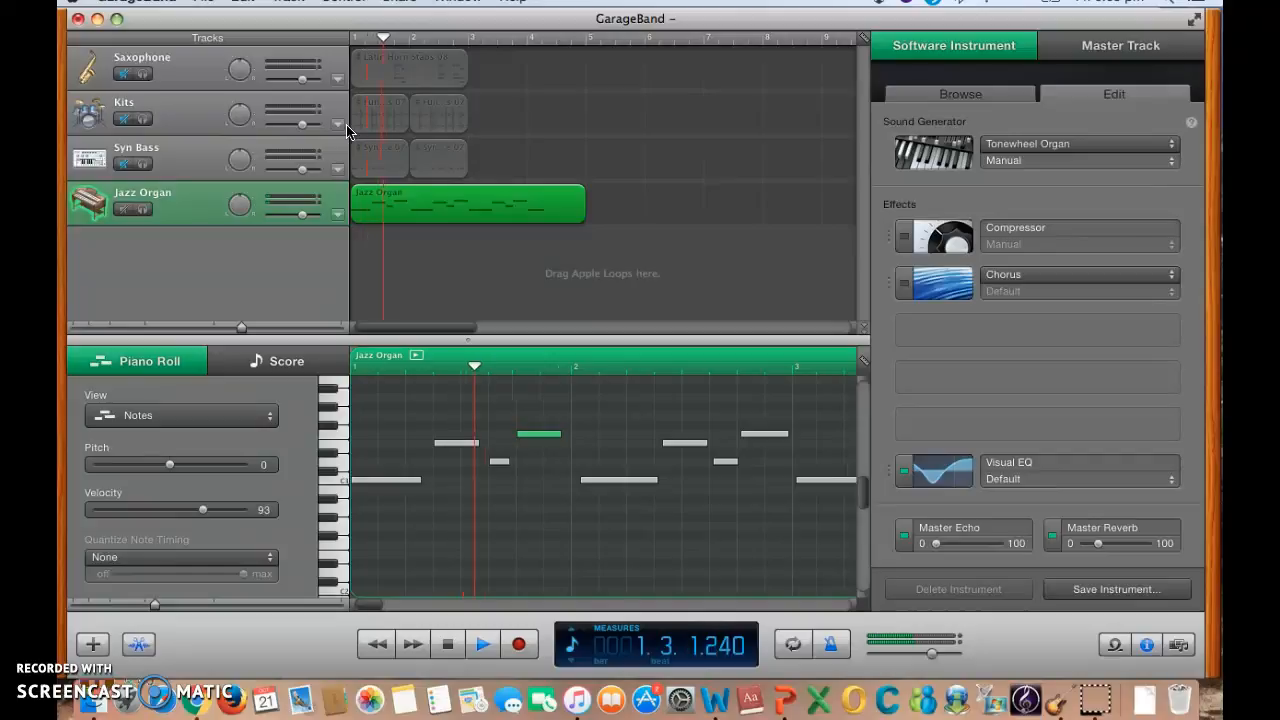
key(space)
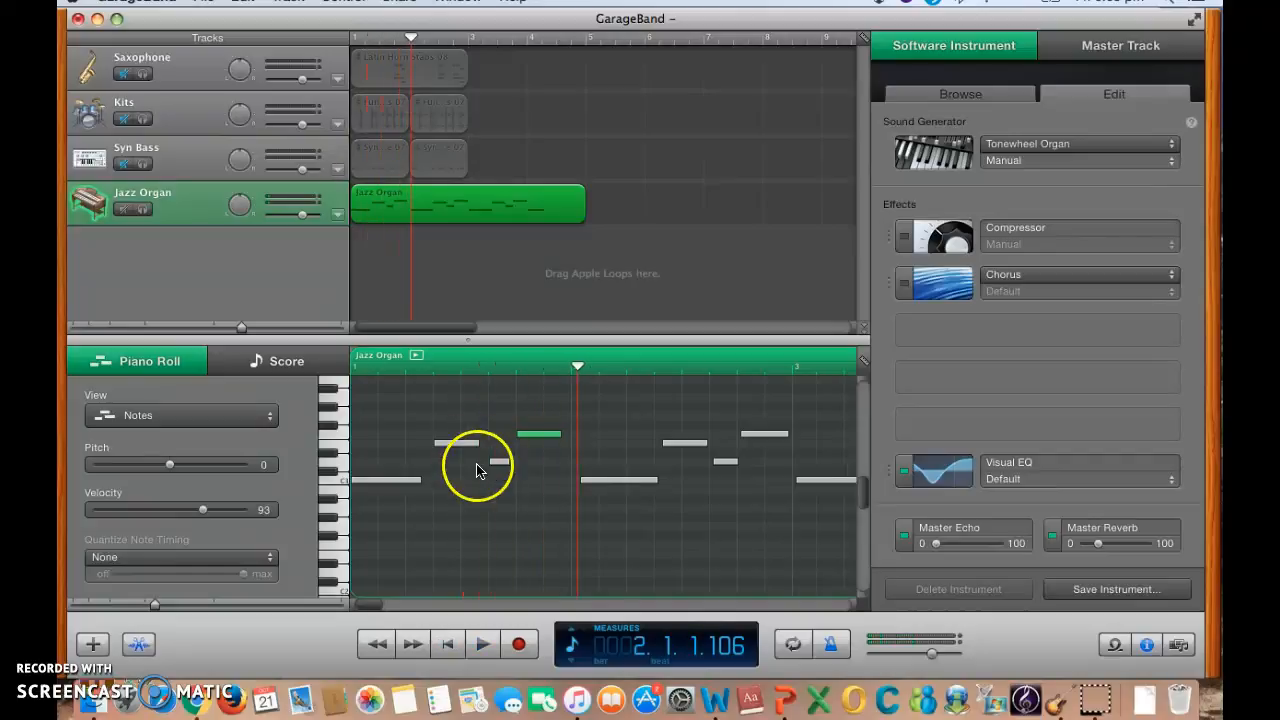
Step: Move the second C3 note to the start of bar 2 and return the playhead to the start of the song
click(590, 480)
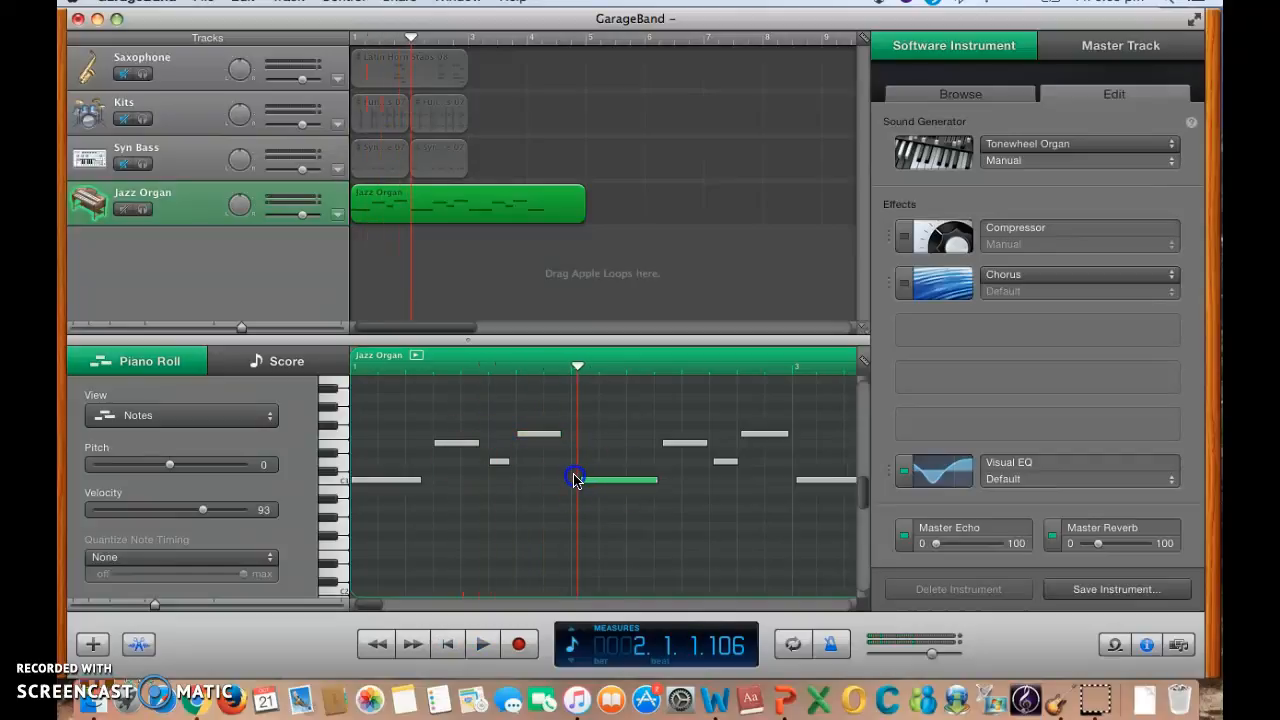
drag(593, 483, 582, 484)
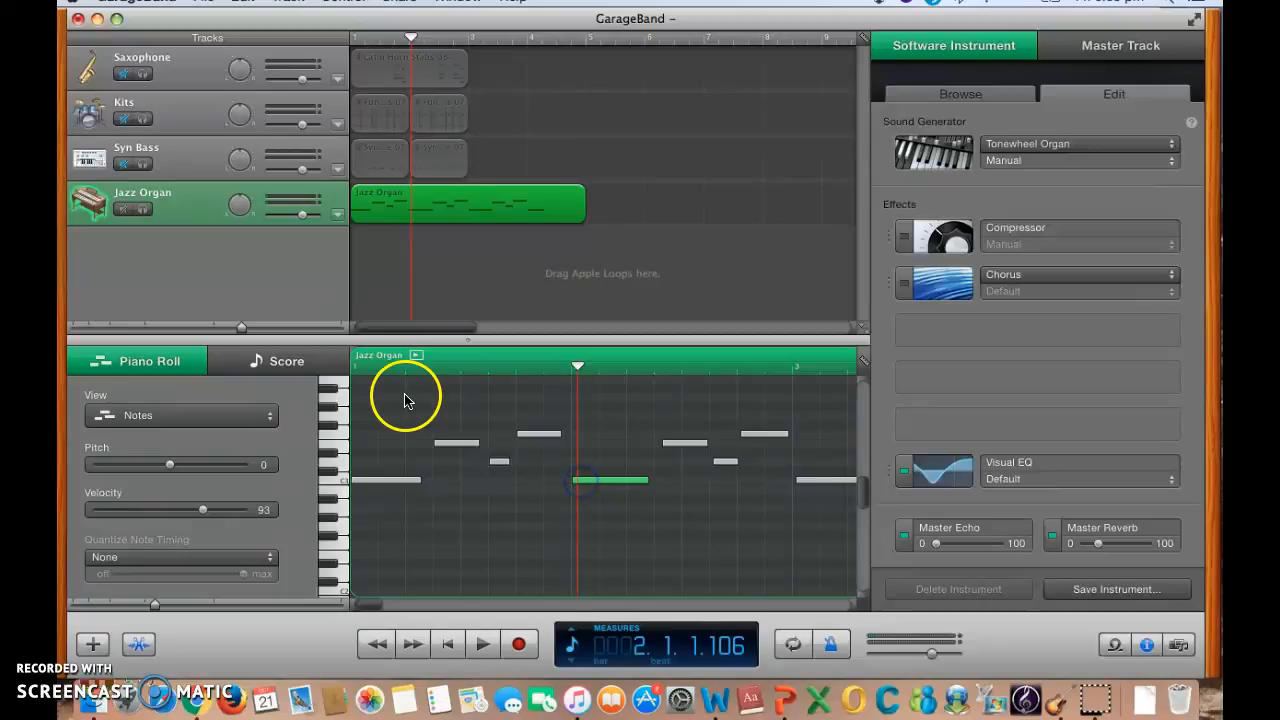
click(350, 40)
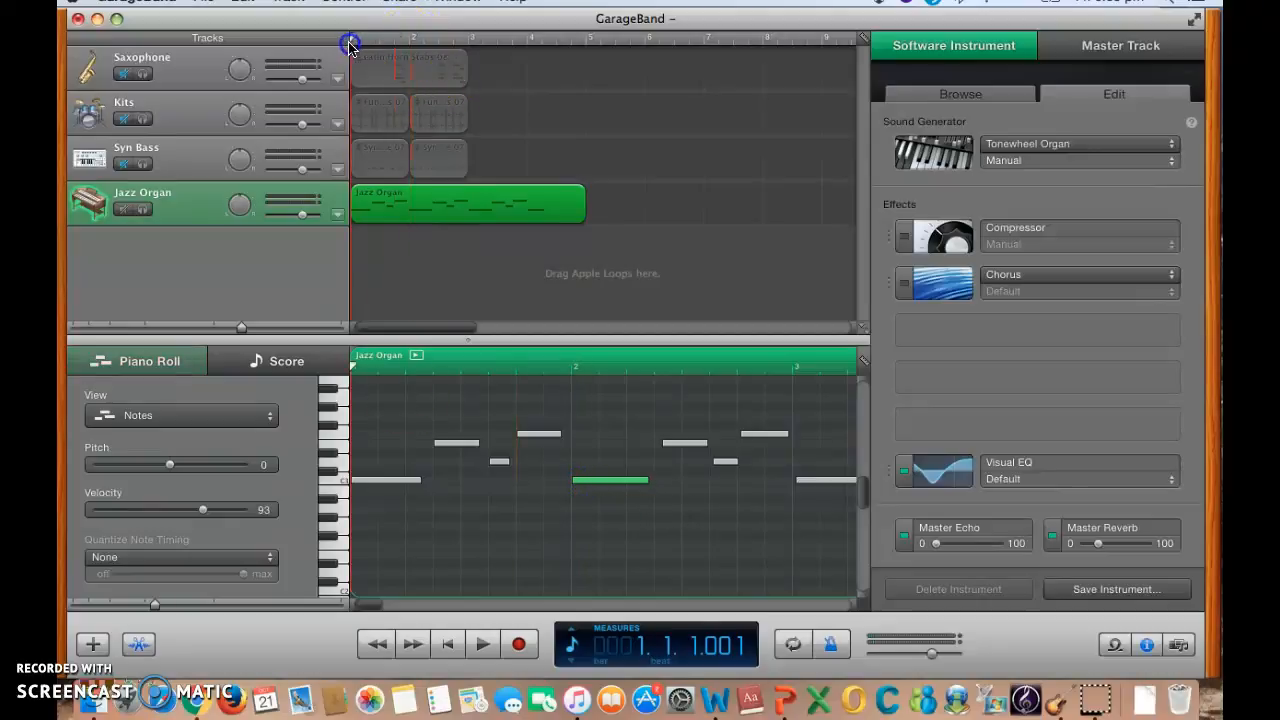
Step: Audition the opening note of bar 2 raised to A3, then restore its pitch to C3
click(588, 483)
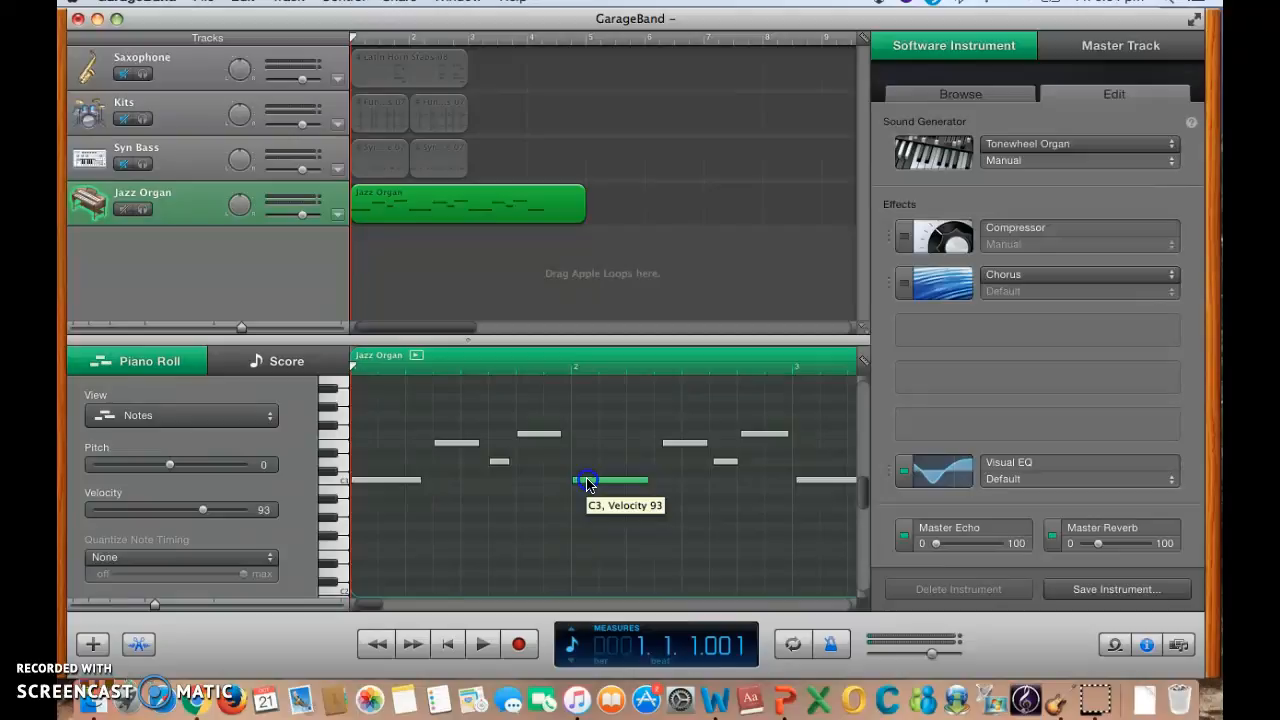
drag(588, 483, 586, 396)
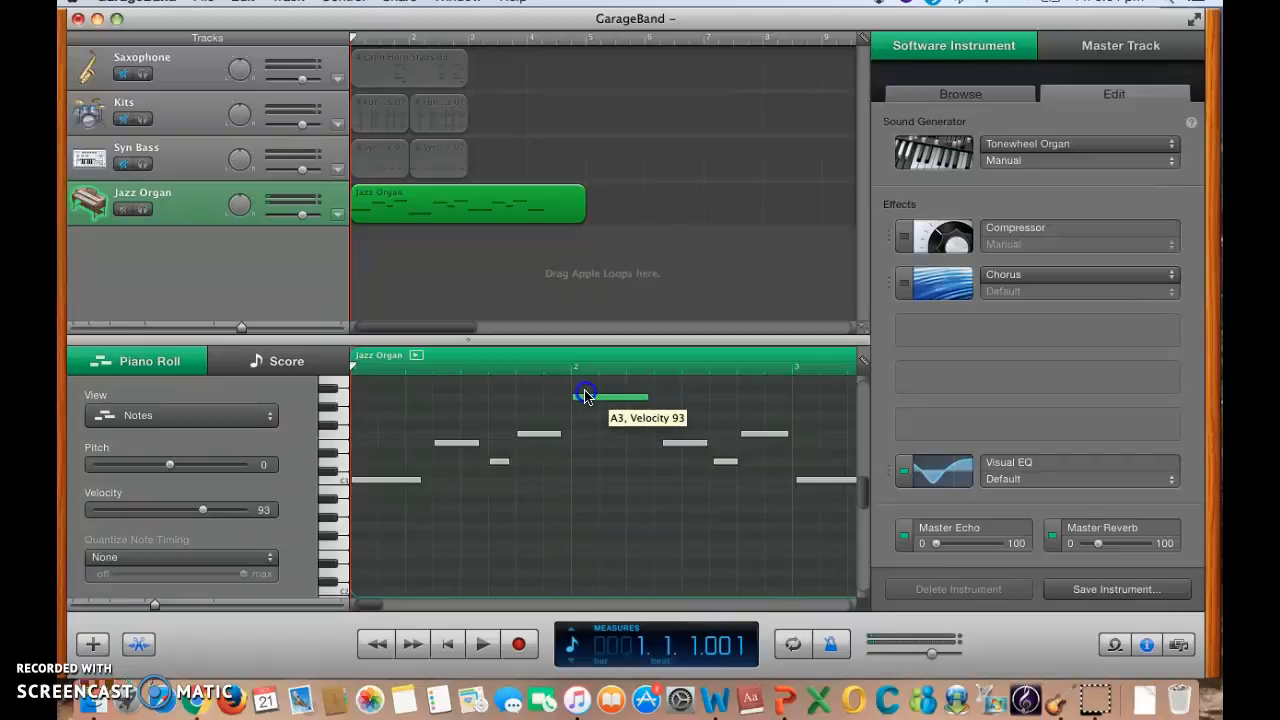
key(space)
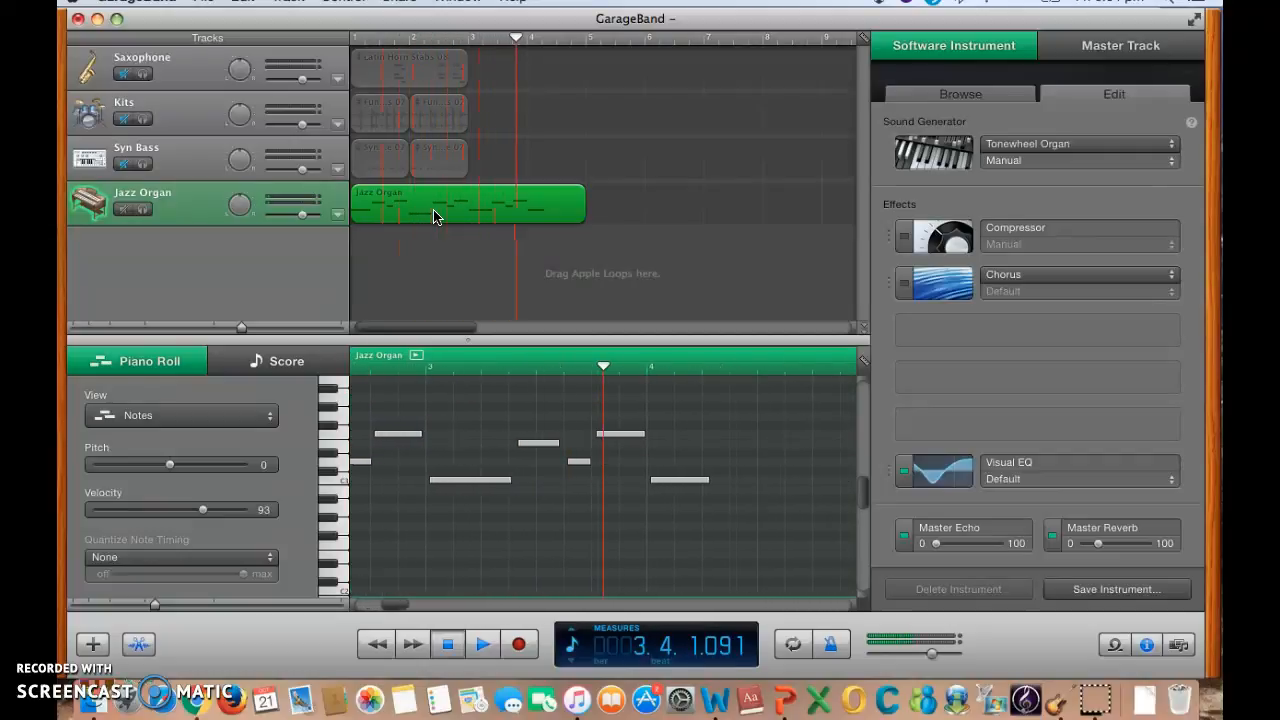
drag(516, 39, 289, 67)
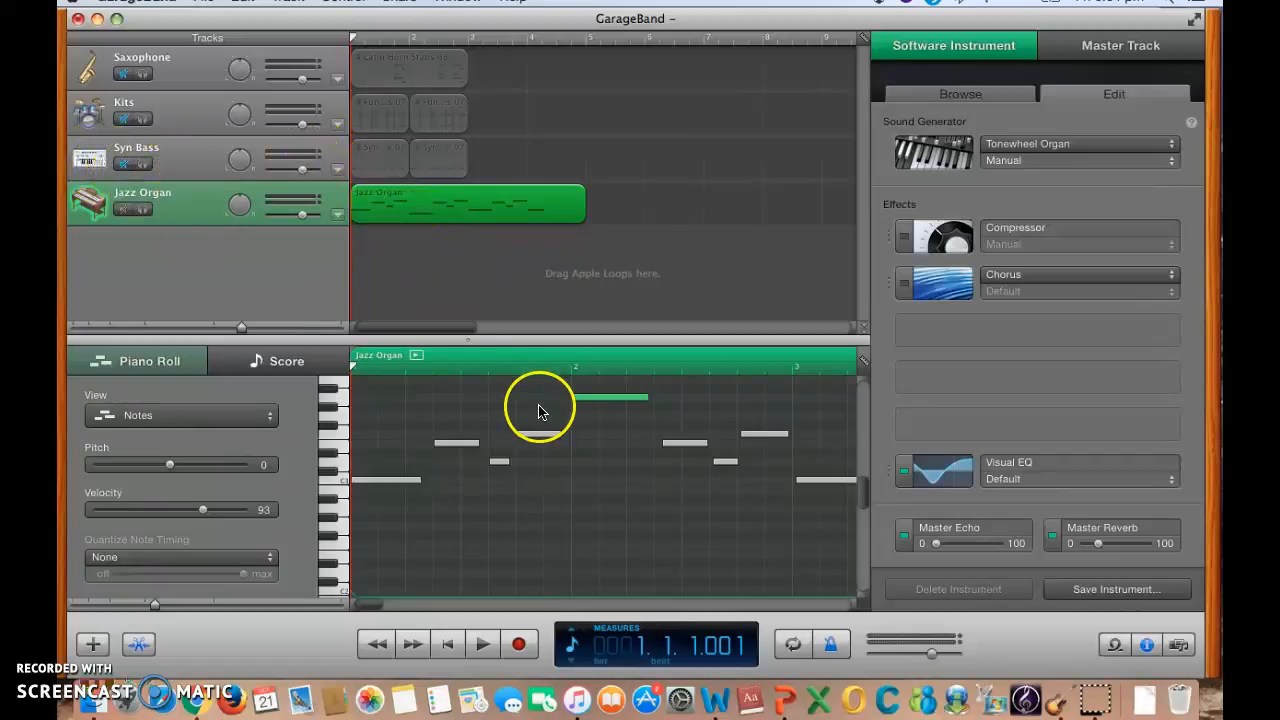
drag(600, 407, 596, 490)
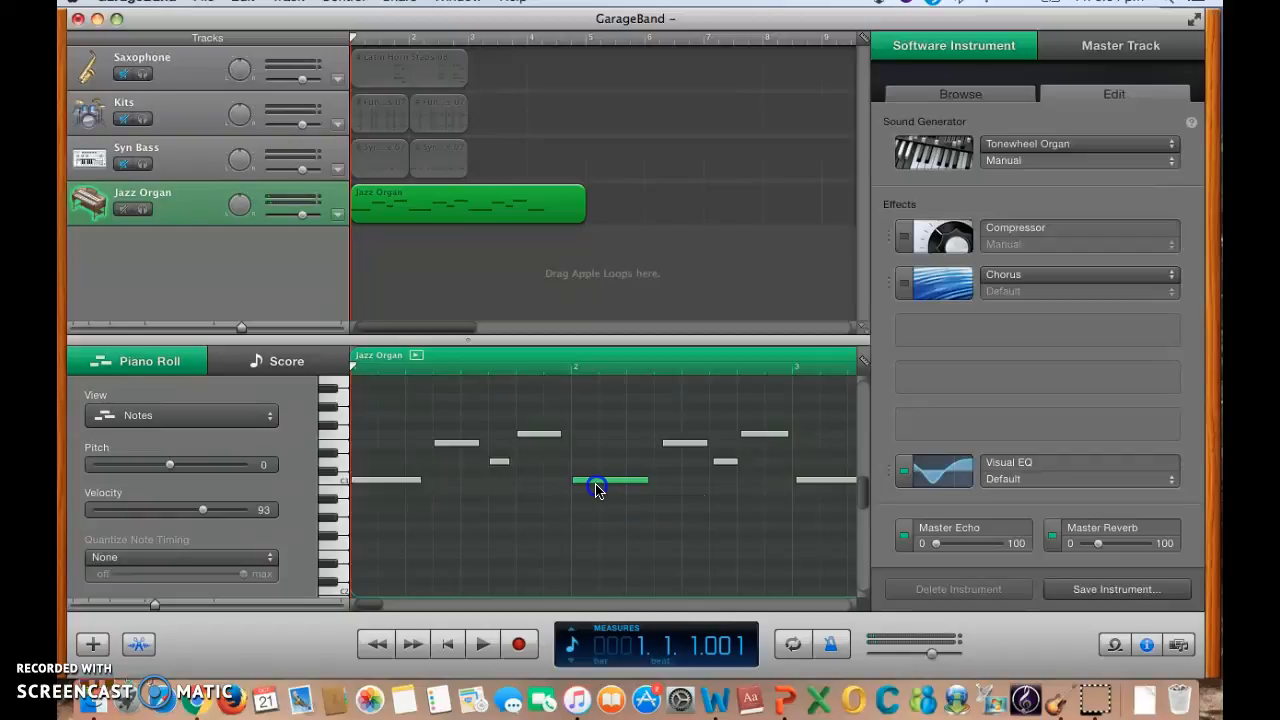
Step: Shift the remaining three notes of bar 2 slightly earlier so they start on the 1/8-note grid lines
drag(681, 440, 675, 448)
click(722, 467)
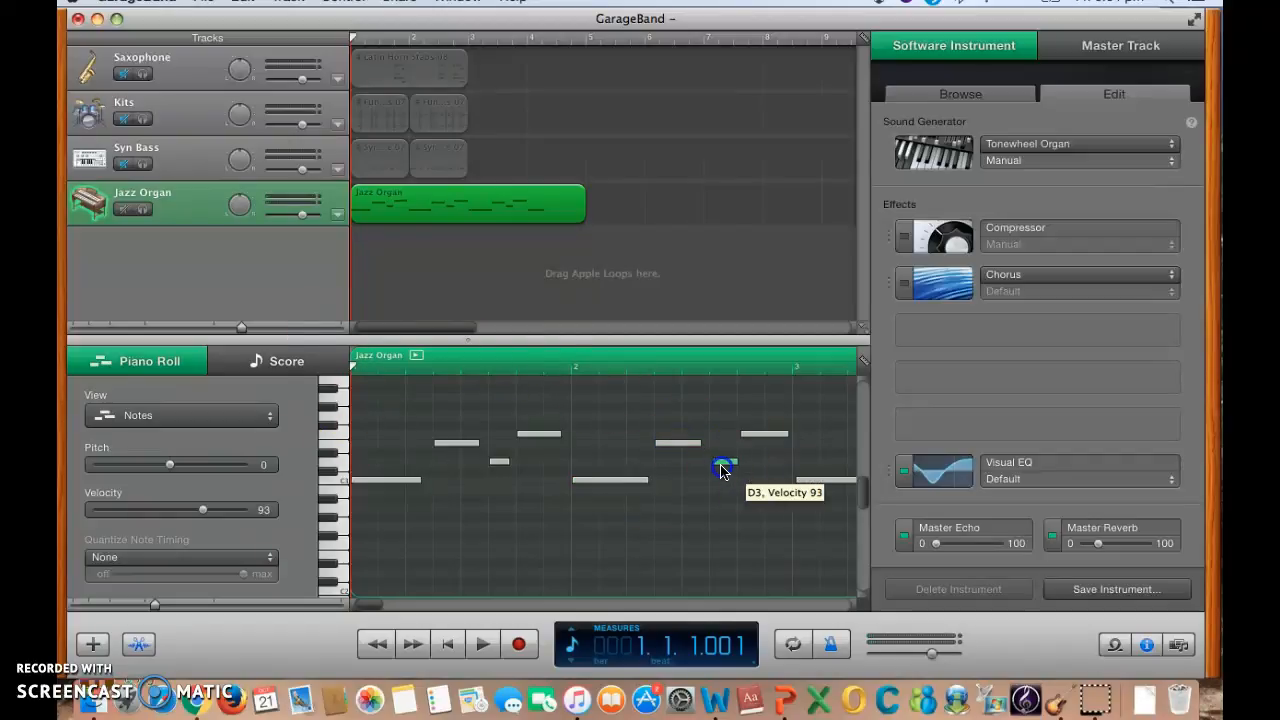
click(760, 434)
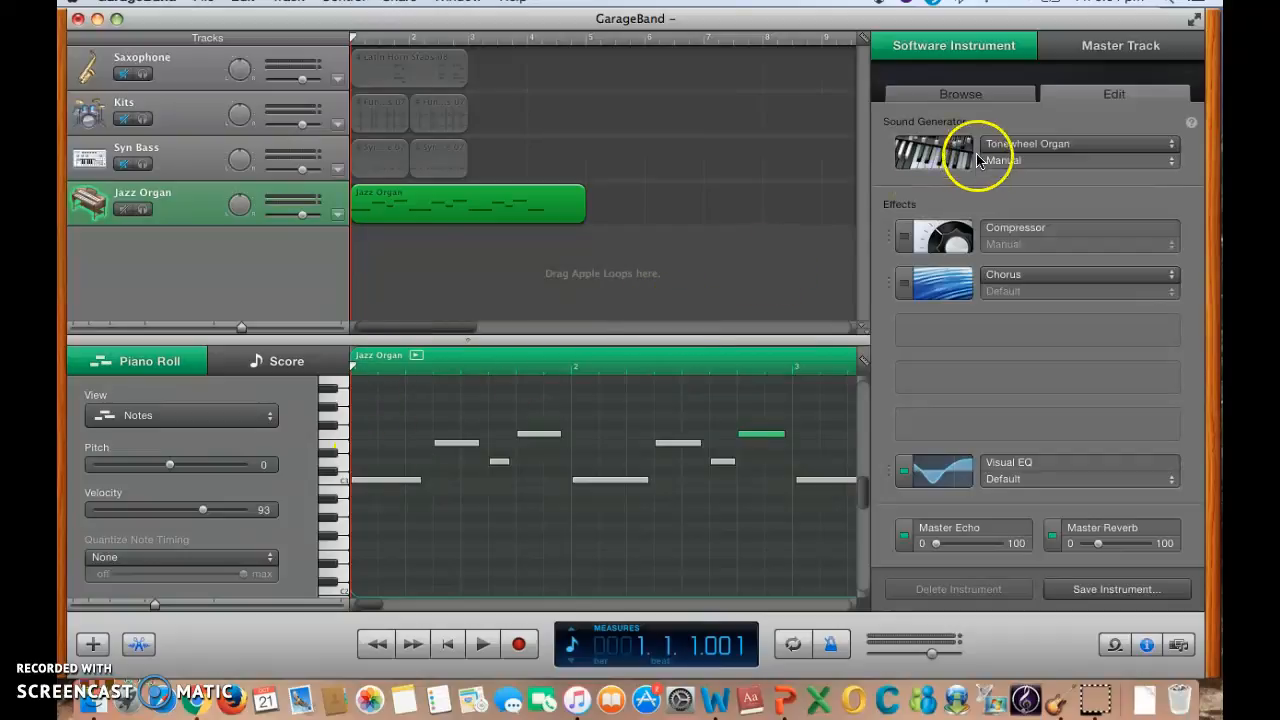
Step: Change the Jazz Organ track's instrument to Lunar Strings from the Strings category
click(952, 94)
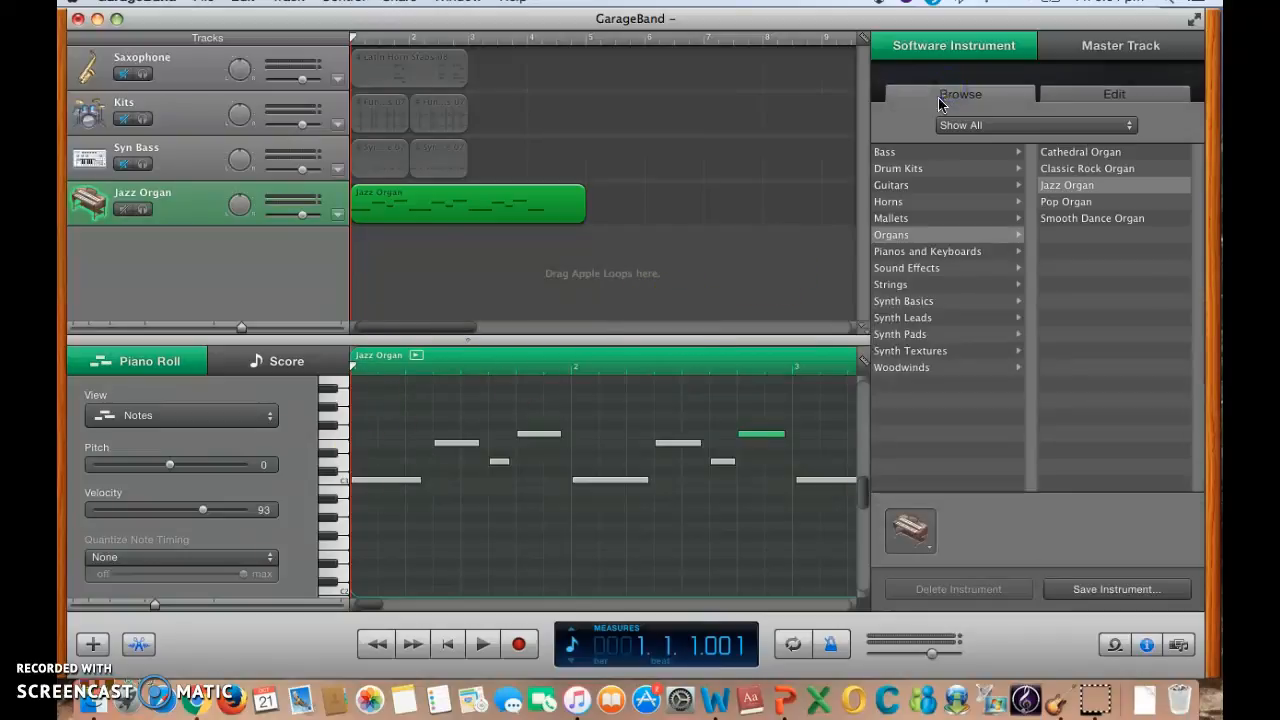
click(910, 286)
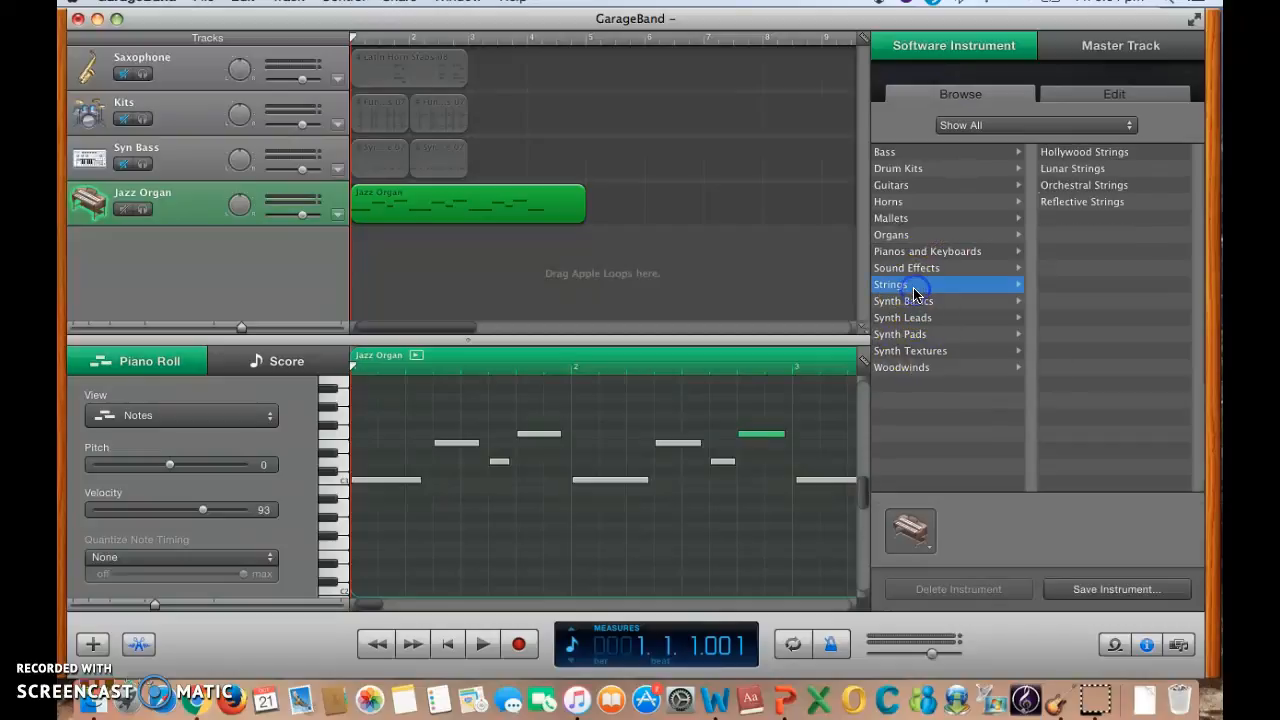
click(1098, 170)
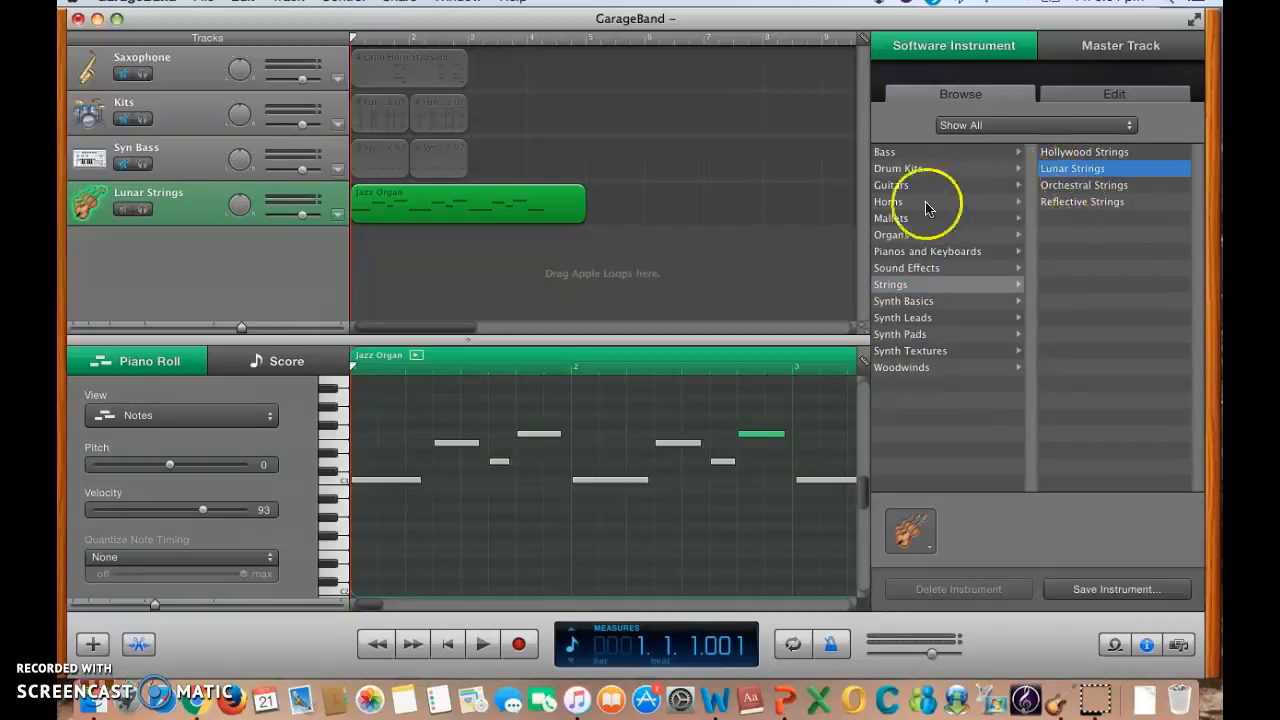
Step: Play back the recorded part with the Lunar Strings sound and return the playhead to the start of the song
key(space)
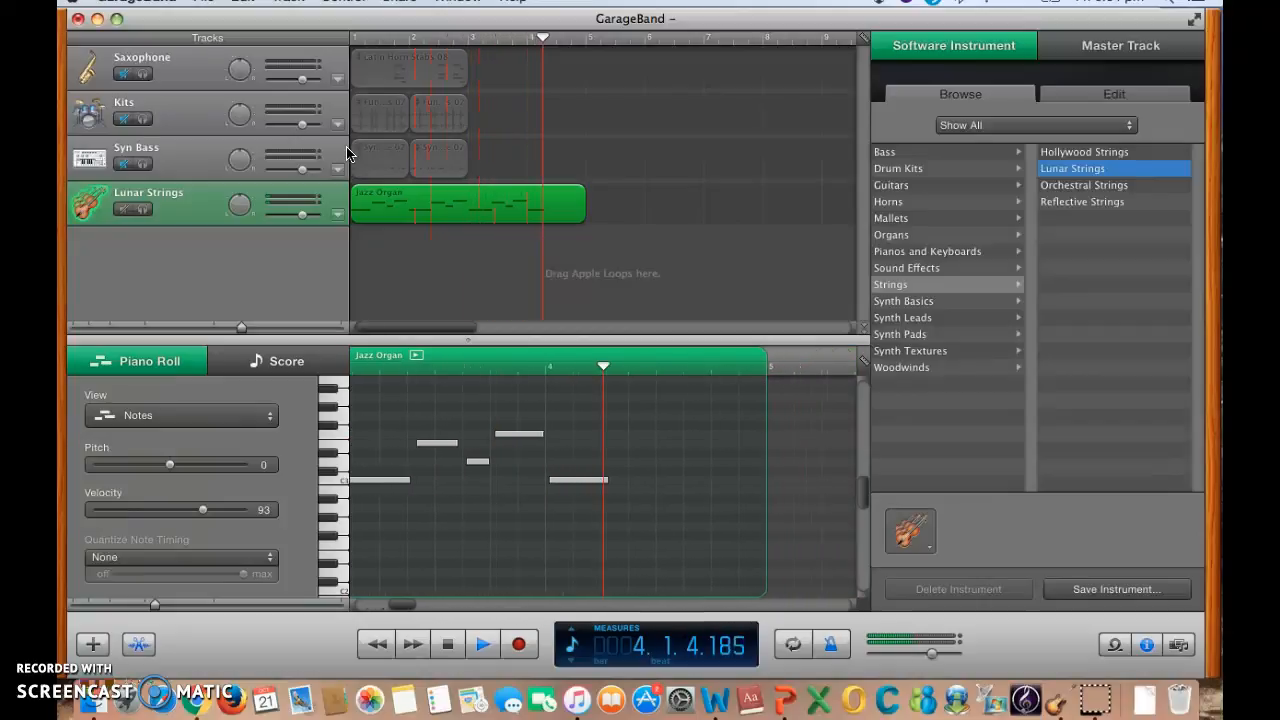
key(space)
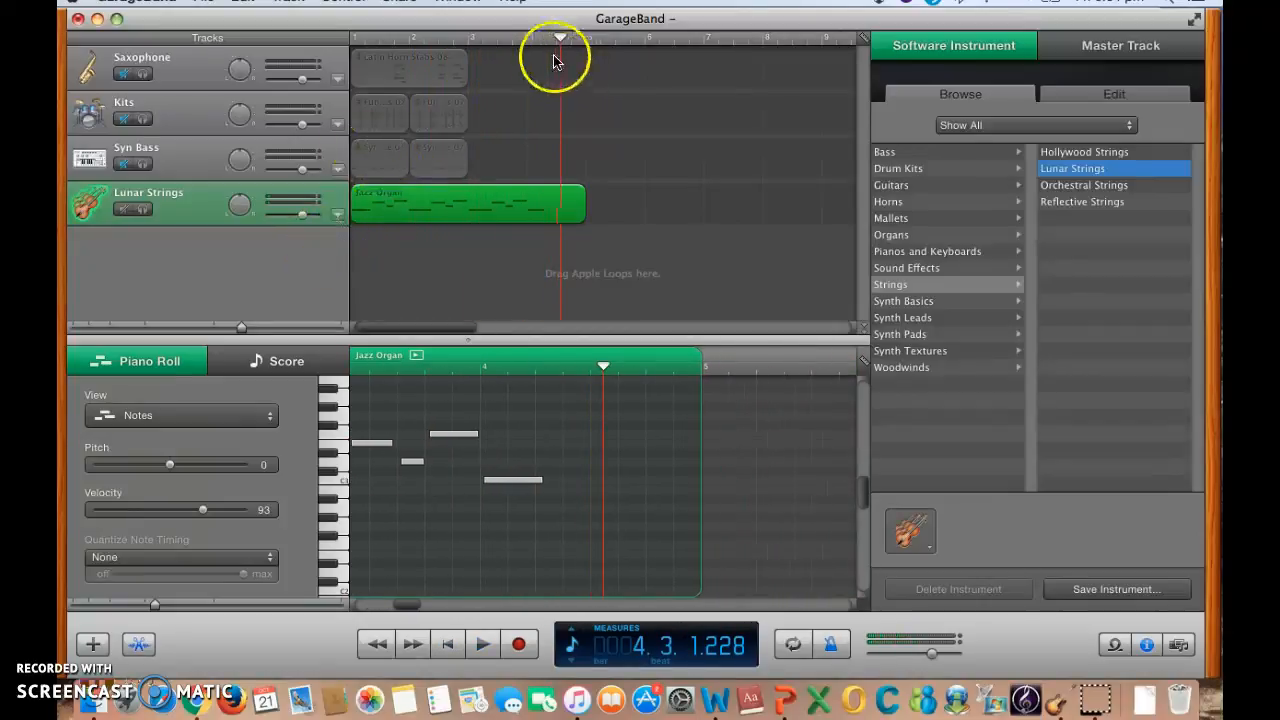
drag(561, 38, 265, 28)
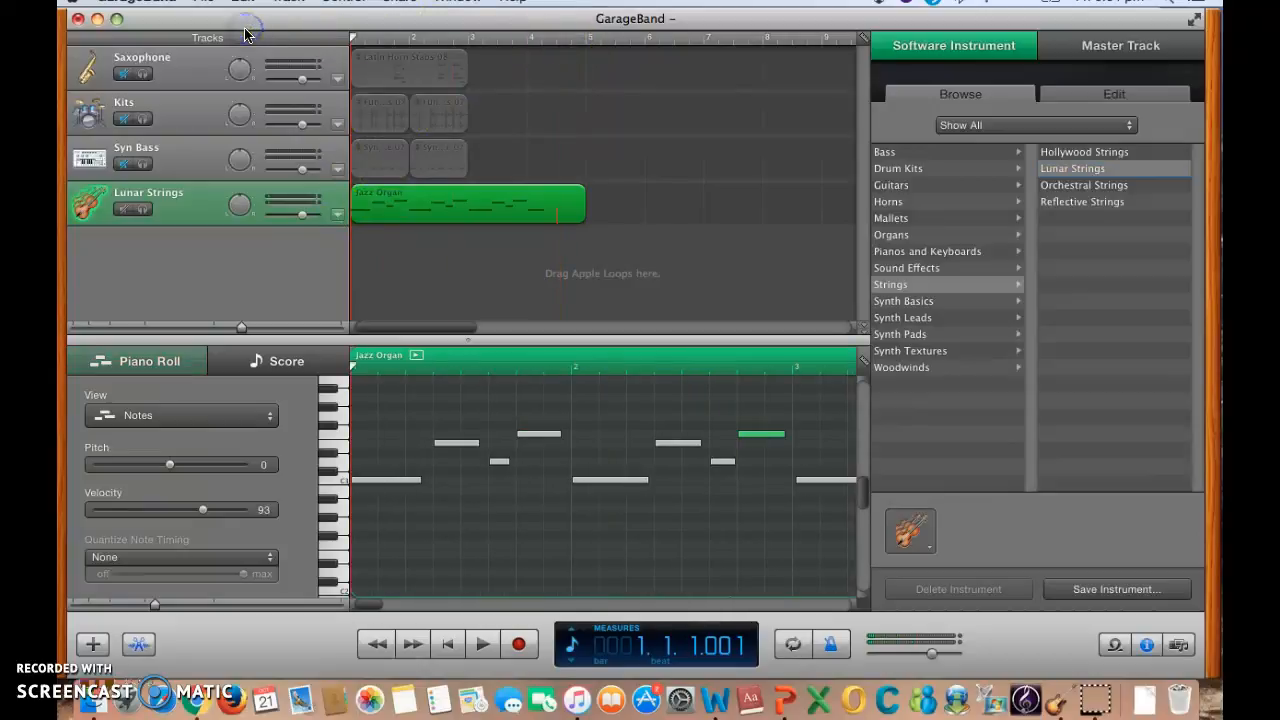